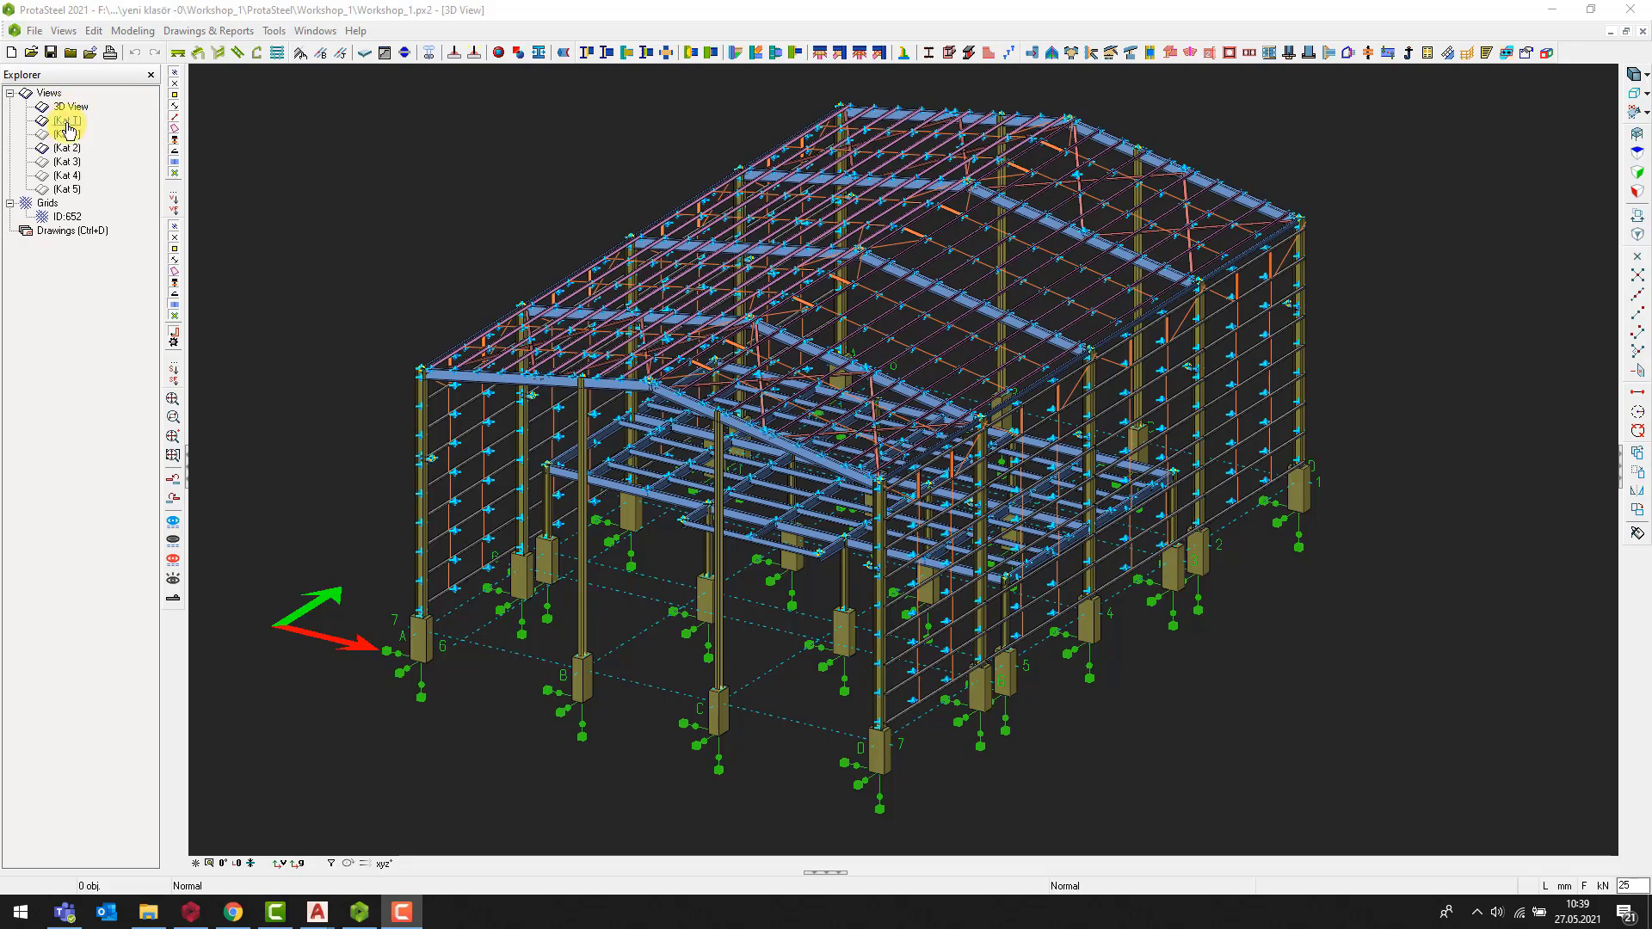
Look through the Kat T, Kat 1 and Kat 2 floor plans, then return to the 3D view.
{"action": "double_click", "coordinate": [67, 121]}
{"action": "double_click", "coordinate": [67, 134]}
{"action": "double_click", "coordinate": [67, 148]}
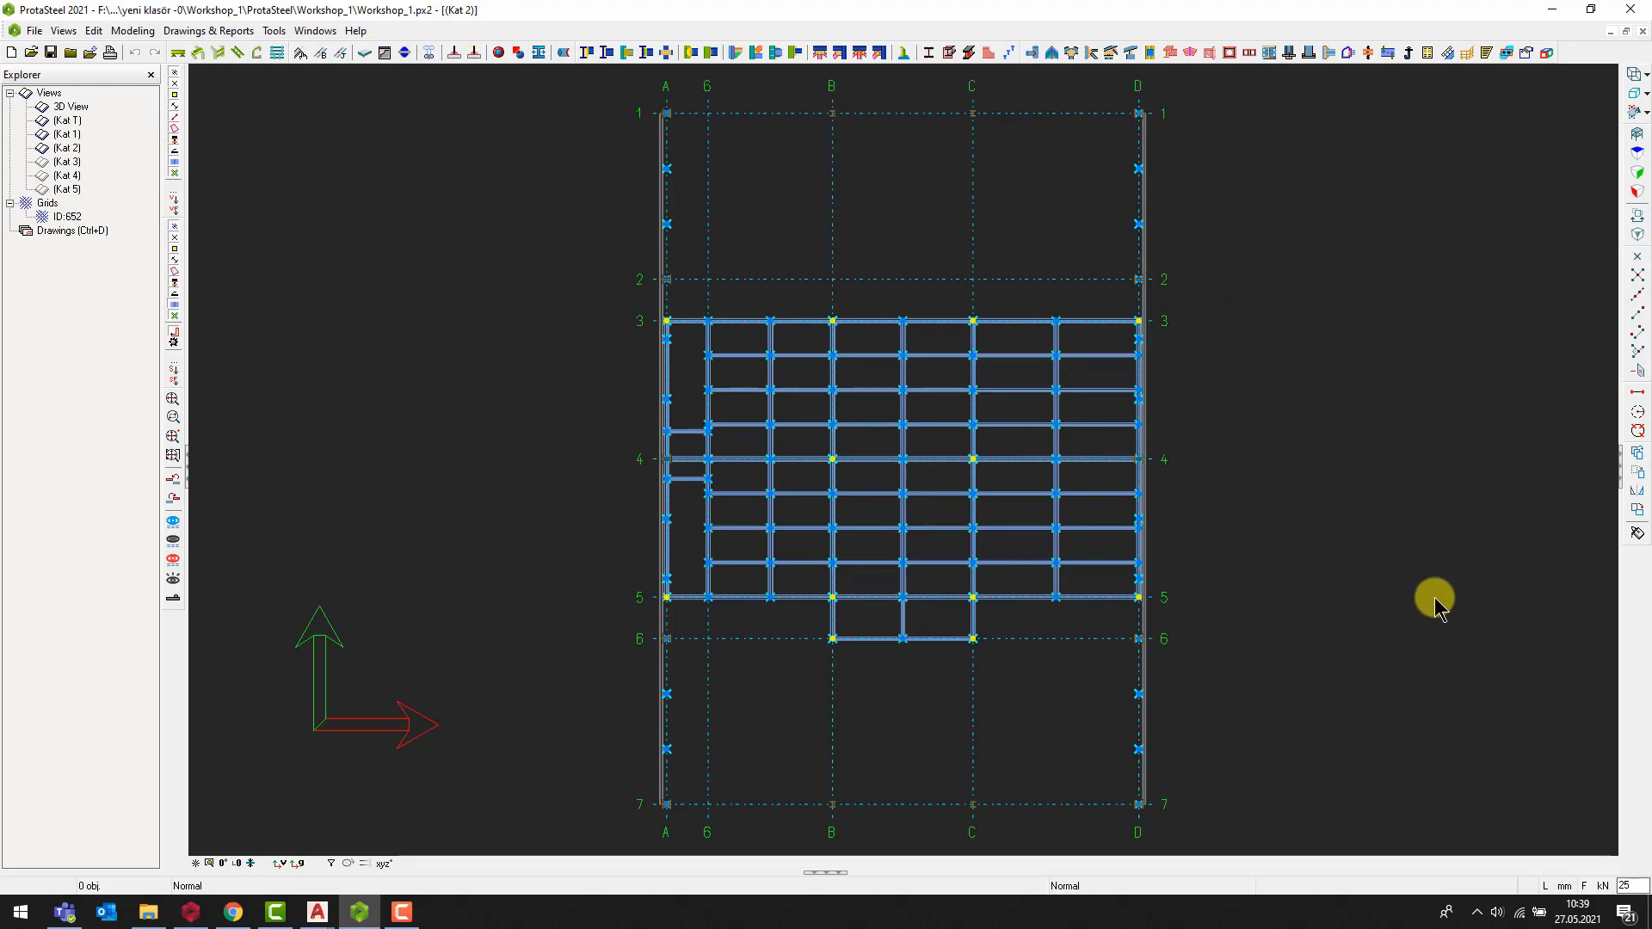
{"action": "double_click", "coordinate": [69, 107]}
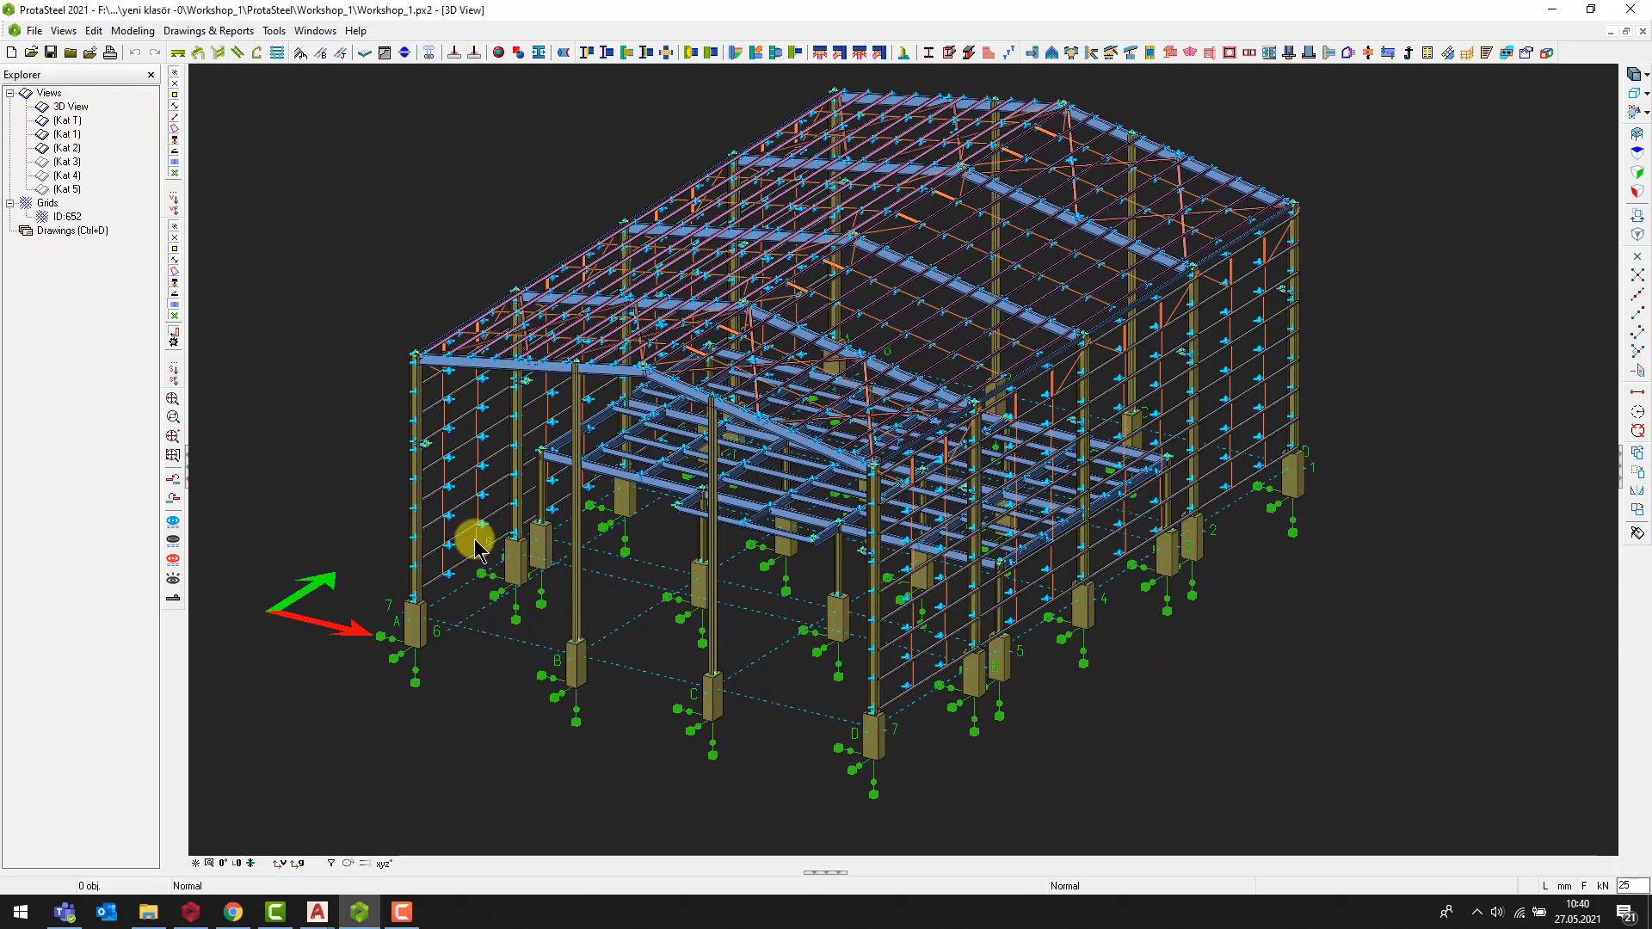
Bring up the model grid options and dismiss them without creating views.
{"action": "right_click", "coordinate": [803, 690]}
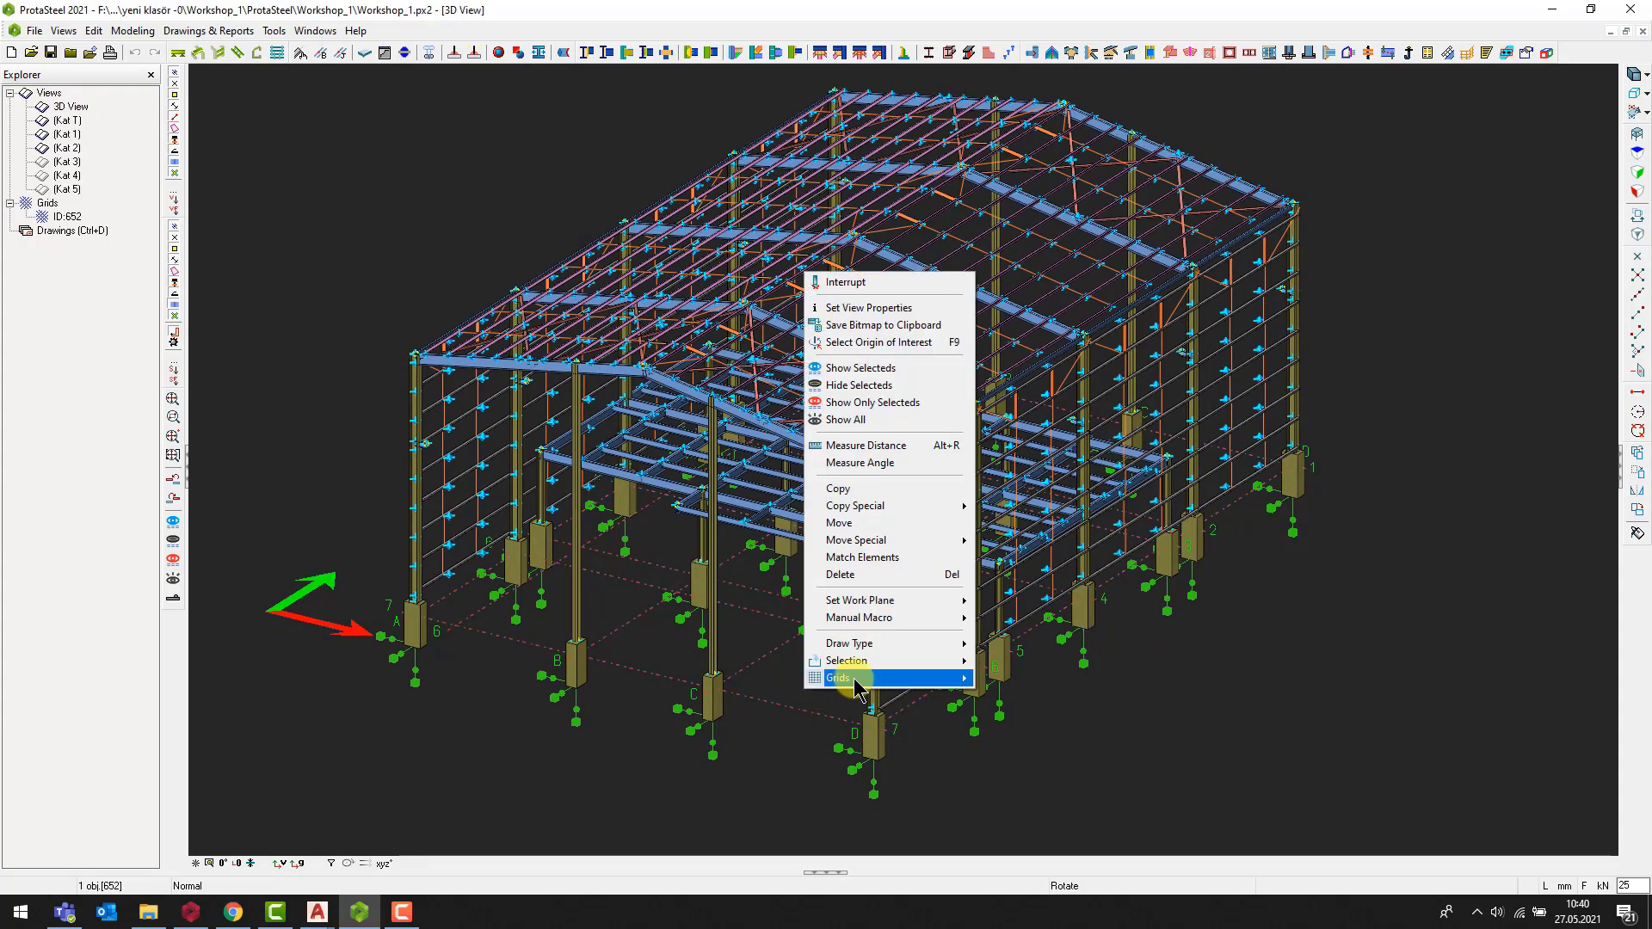
{"action": "mouse_move", "coordinate": [854, 685]}
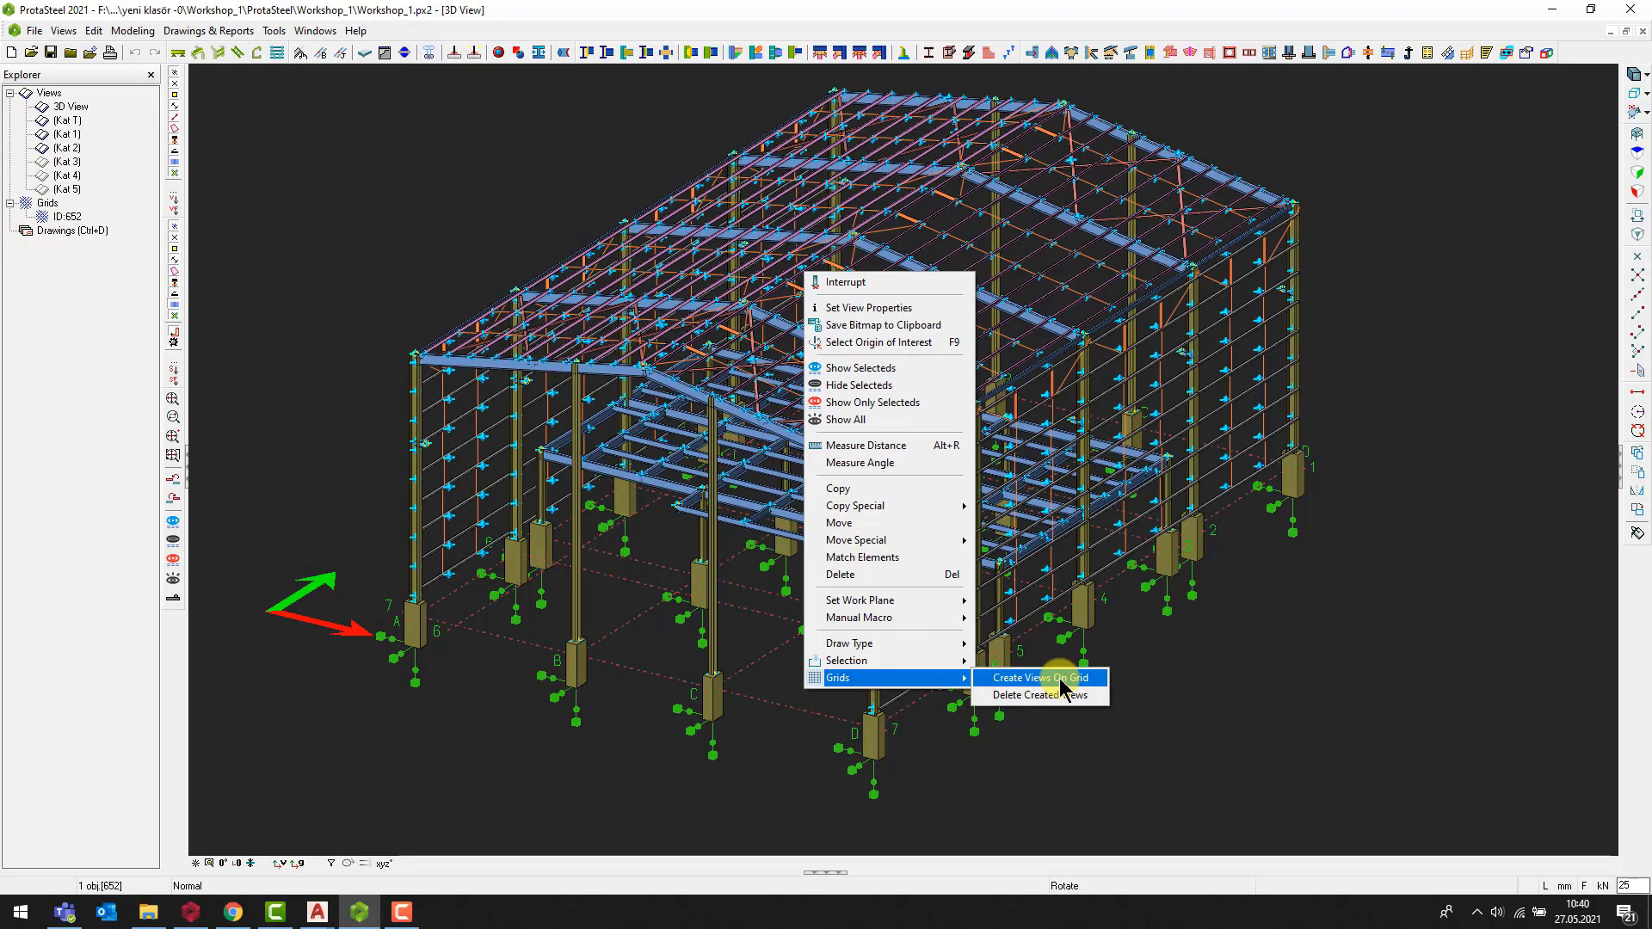
{"action": "left_click", "coordinate": [1311, 688]}
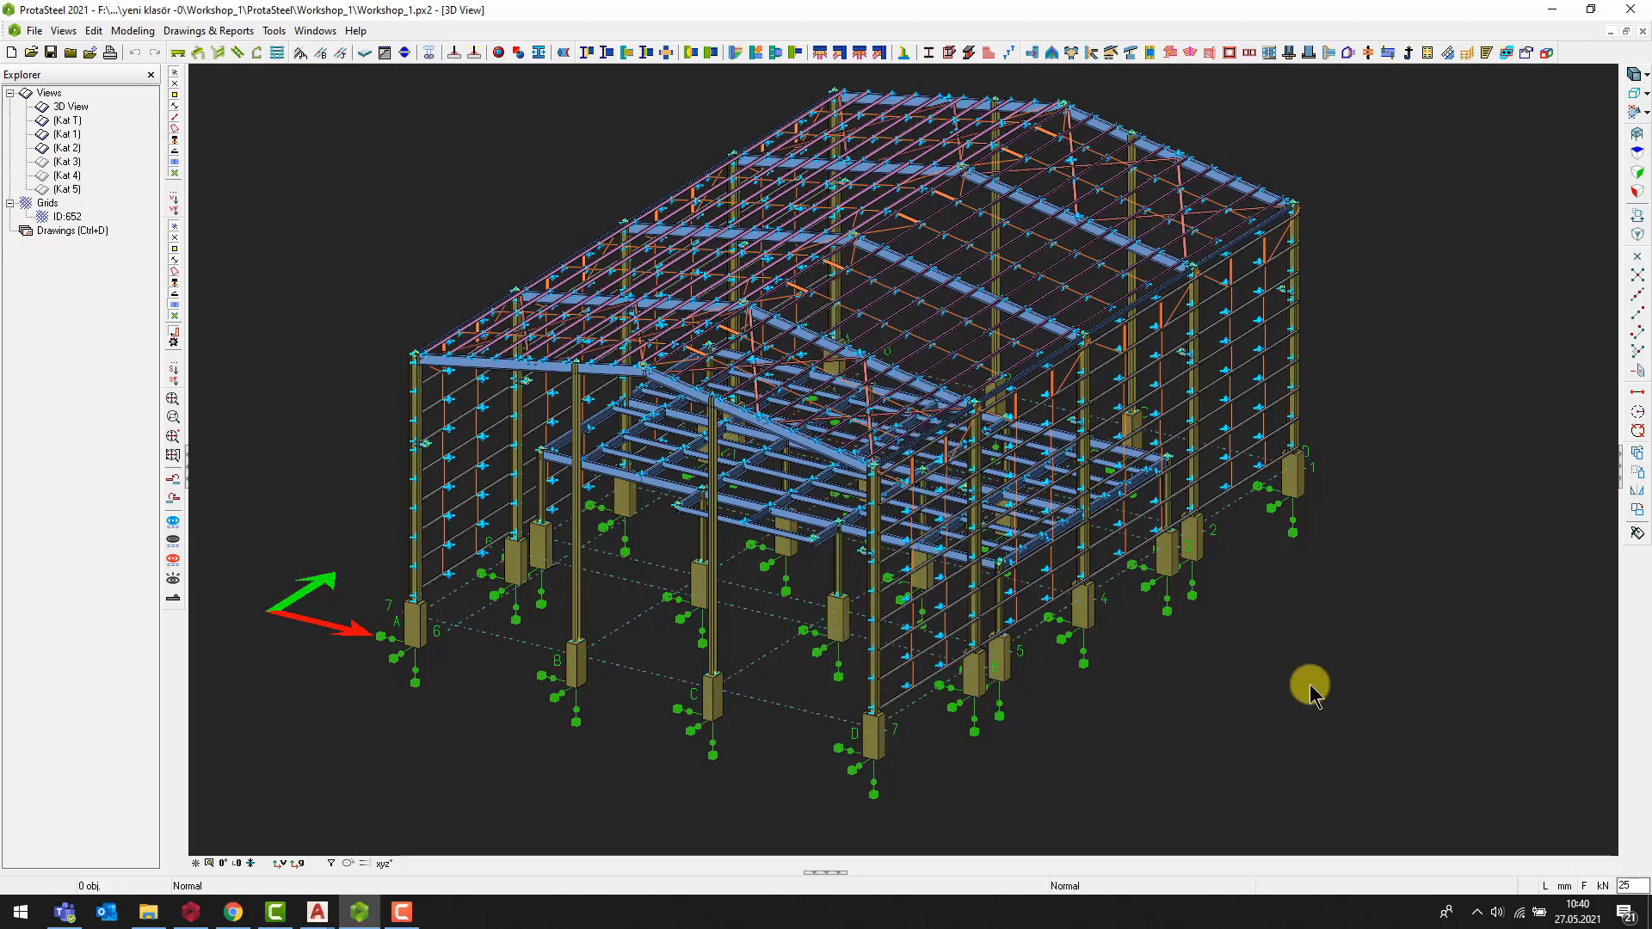
Start the Views > Create View > By Two Points section command, zooming toward grid axis 7.
{"action": "left_click", "coordinate": [64, 30]}
{"action": "mouse_move", "coordinate": [94, 51]}
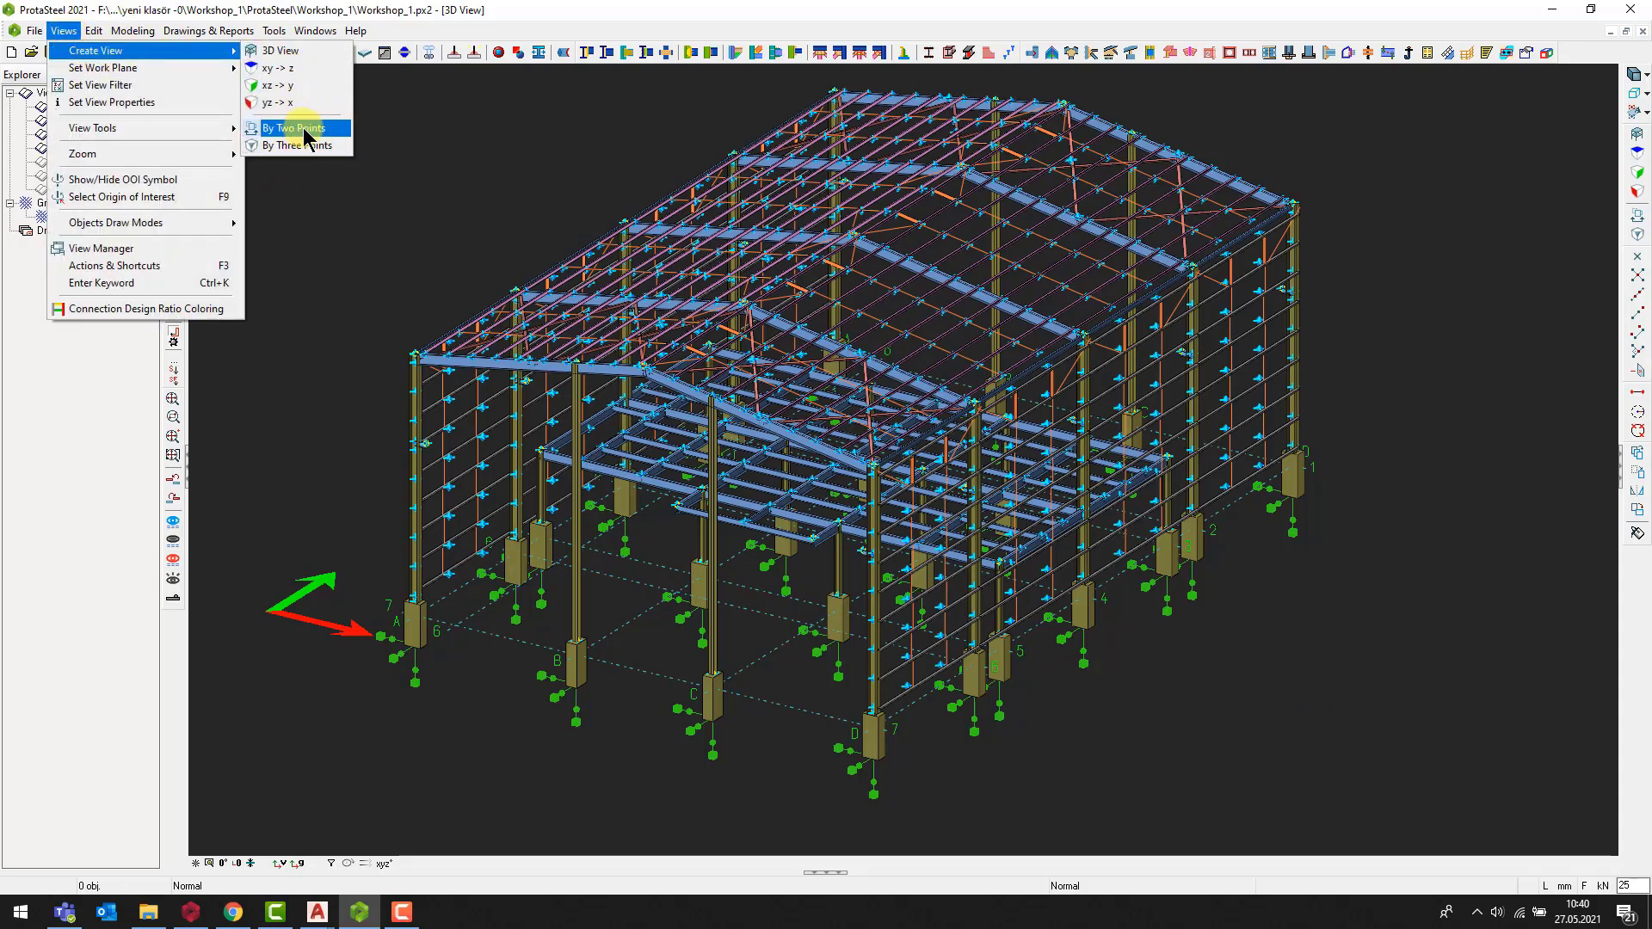
{"action": "mouse_move", "coordinate": [306, 135]}
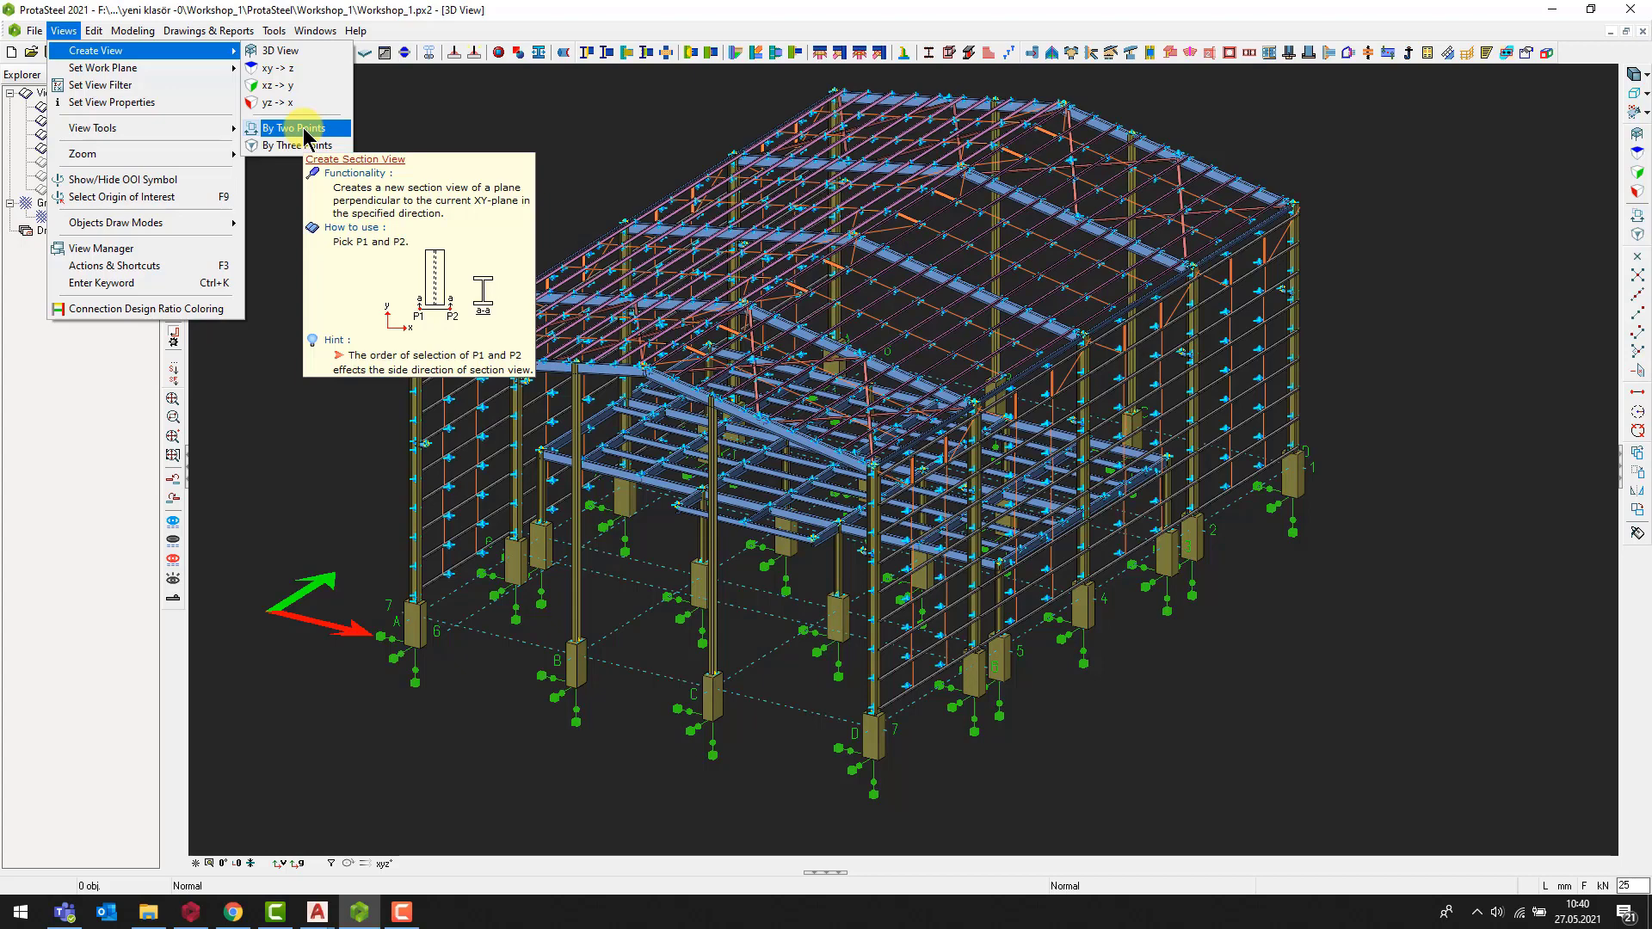
{"action": "left_click", "coordinate": [305, 128]}
{"action": "scroll", "coordinate": [408, 651], "scroll_direction": "up", "scroll_amount": 2}
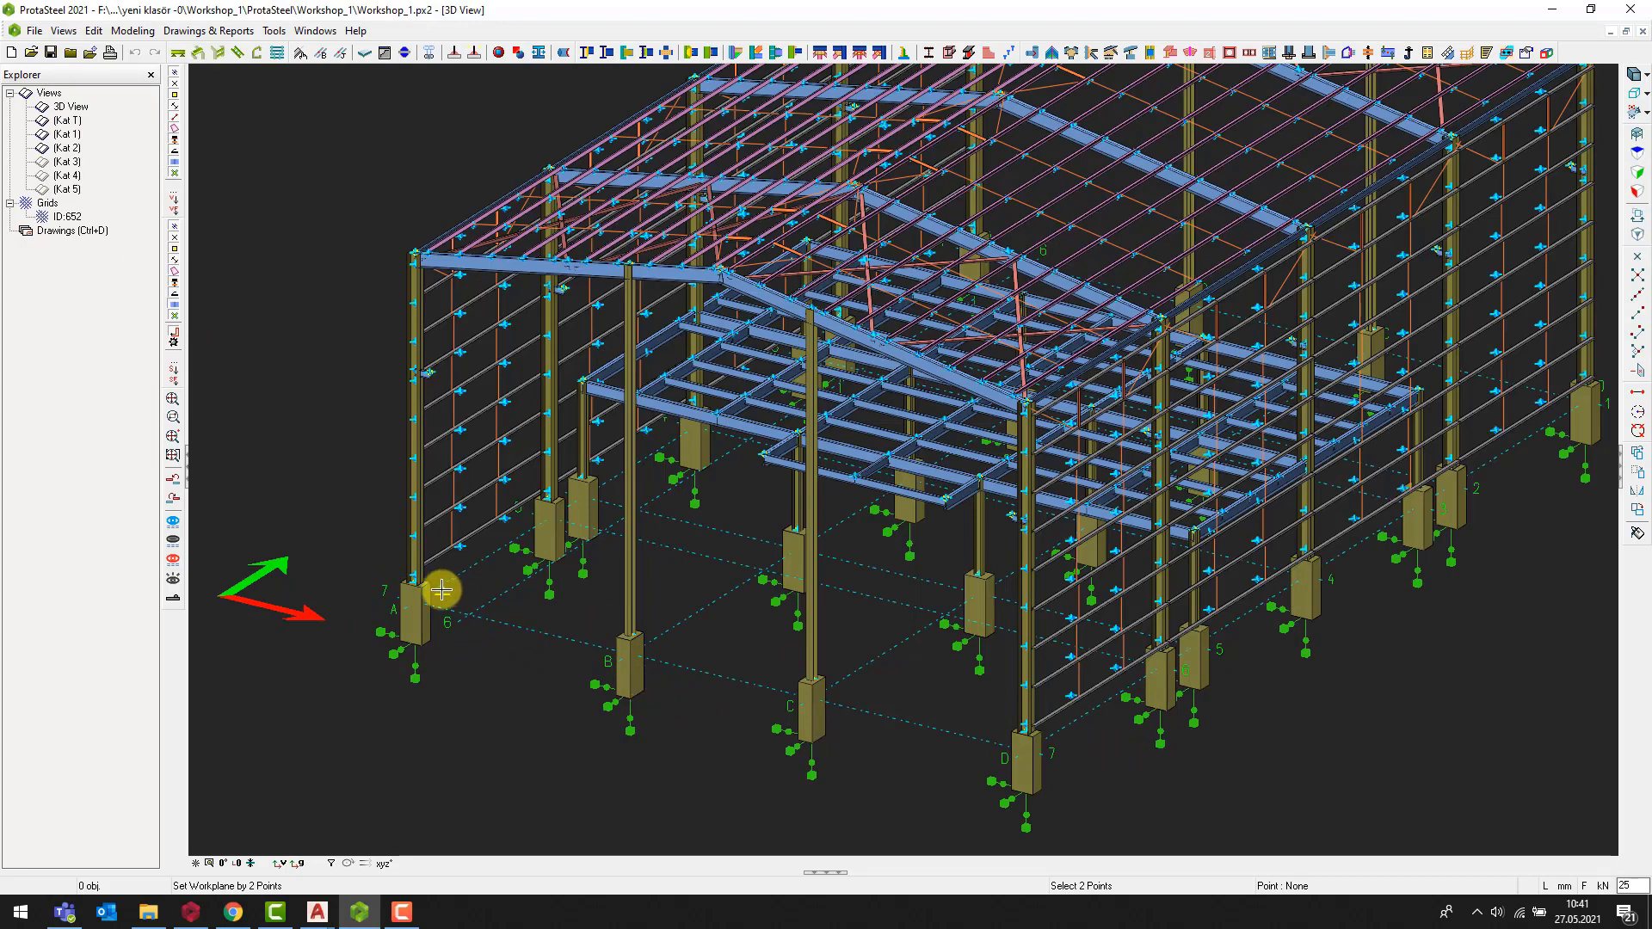
Place the section line's first point at column A on axis 7 and enable grid-point snap (Alt+D).
{"action": "left_click", "coordinate": [470, 616]}
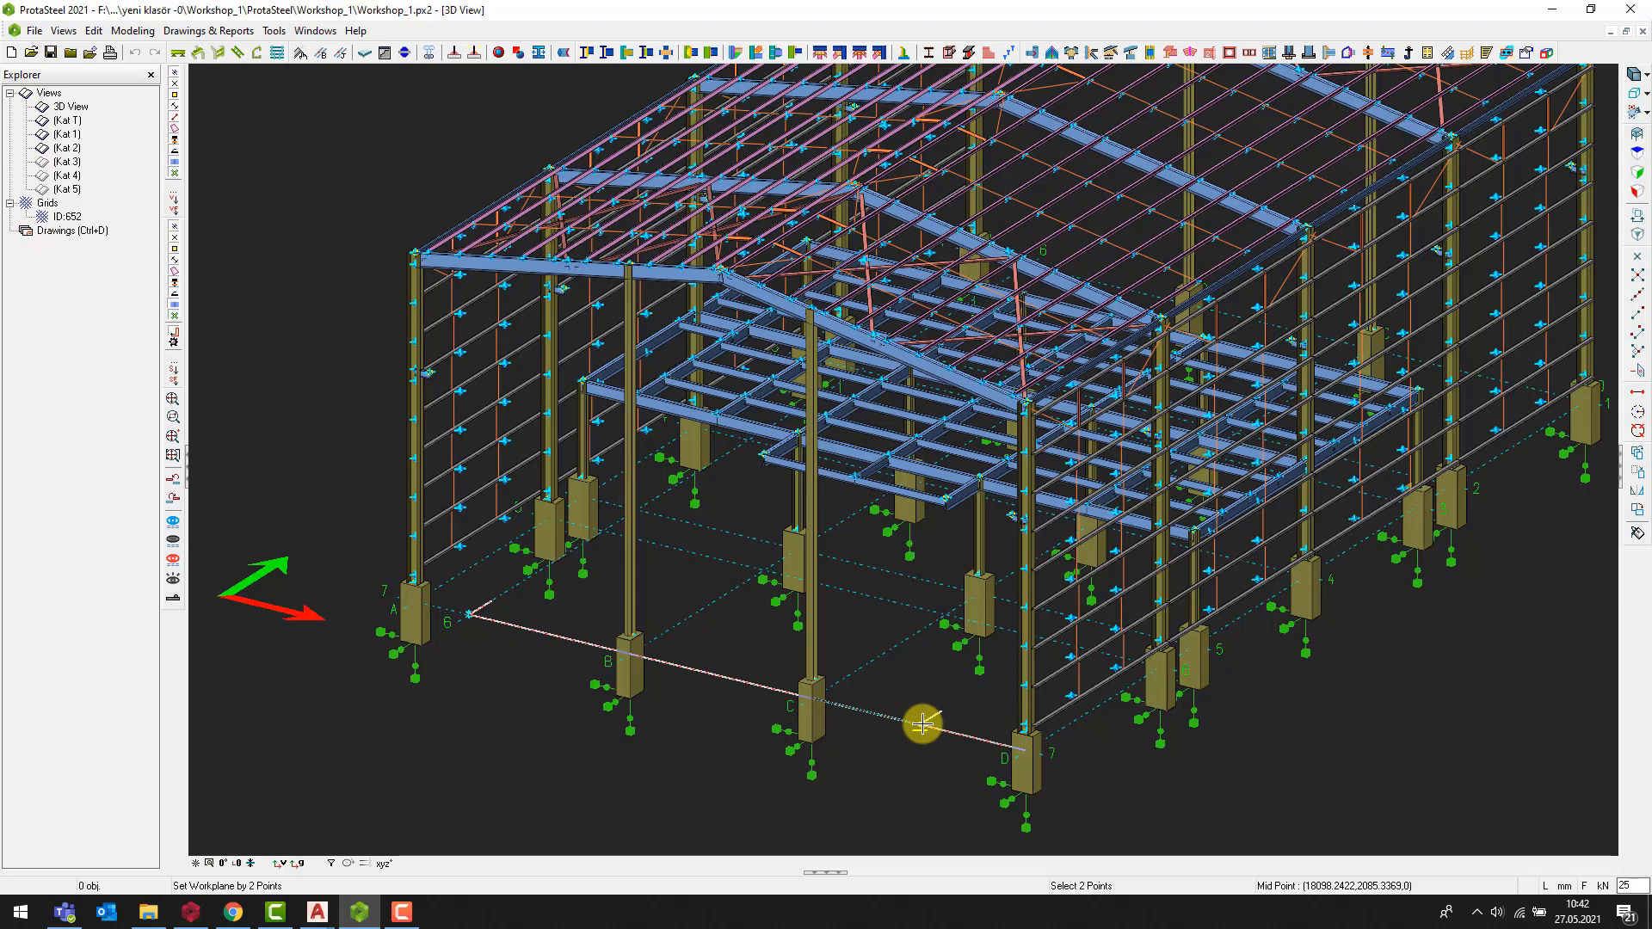
{"action": "scroll", "coordinate": [1033, 766], "scroll_direction": "up", "scroll_amount": 3}
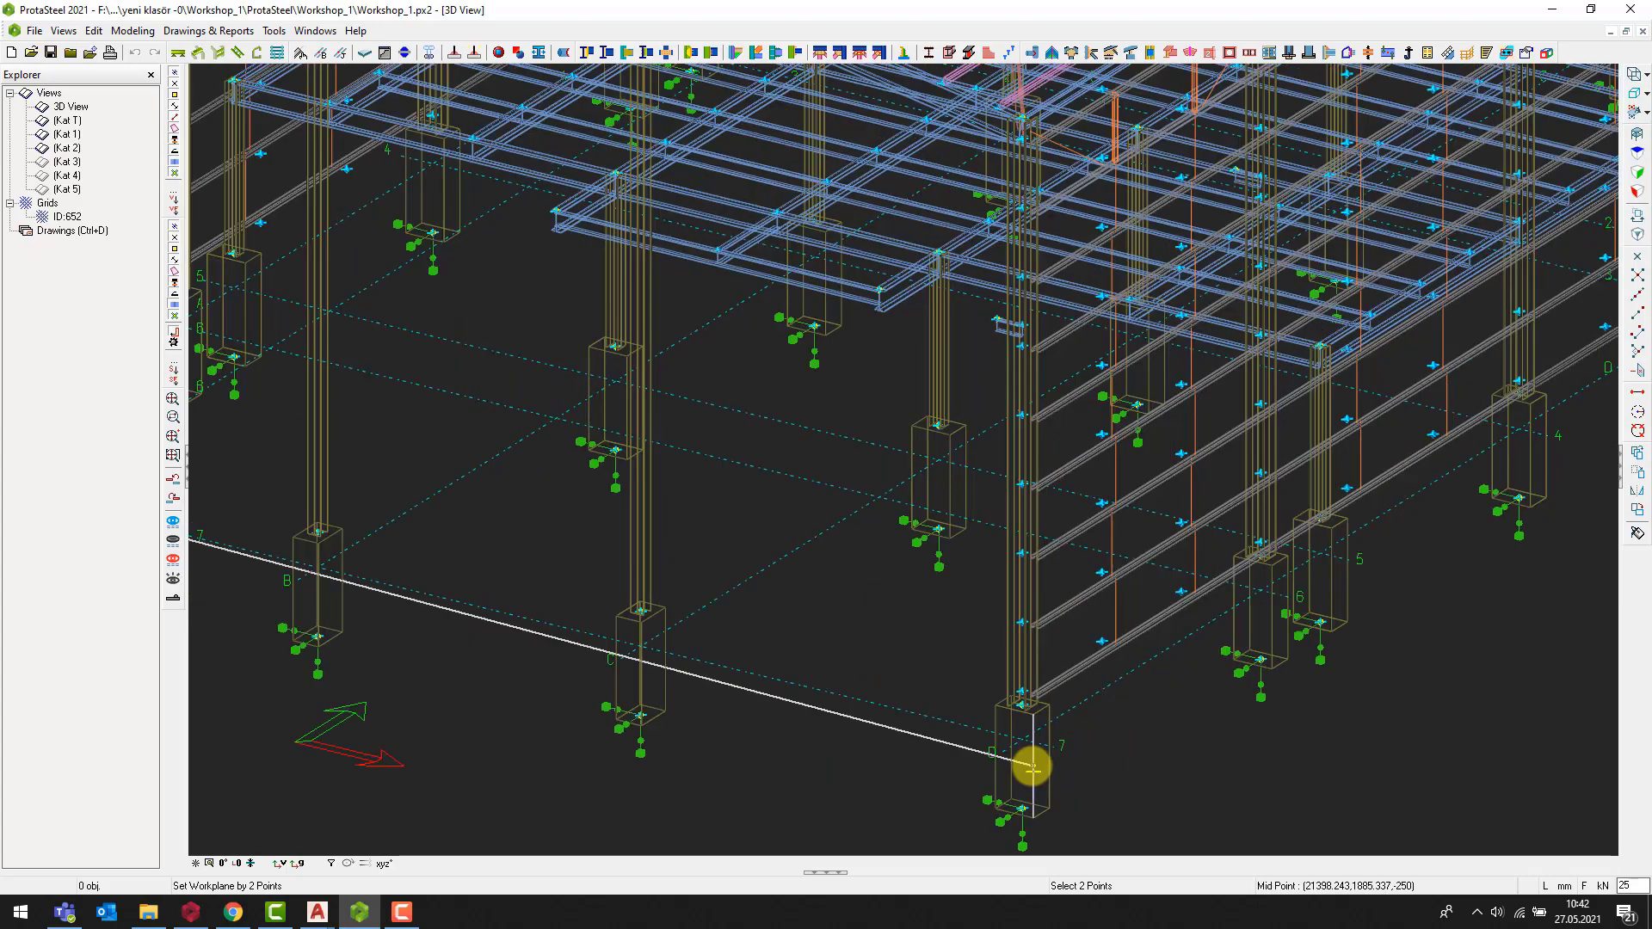
{"action": "key", "text": "alt+d"}
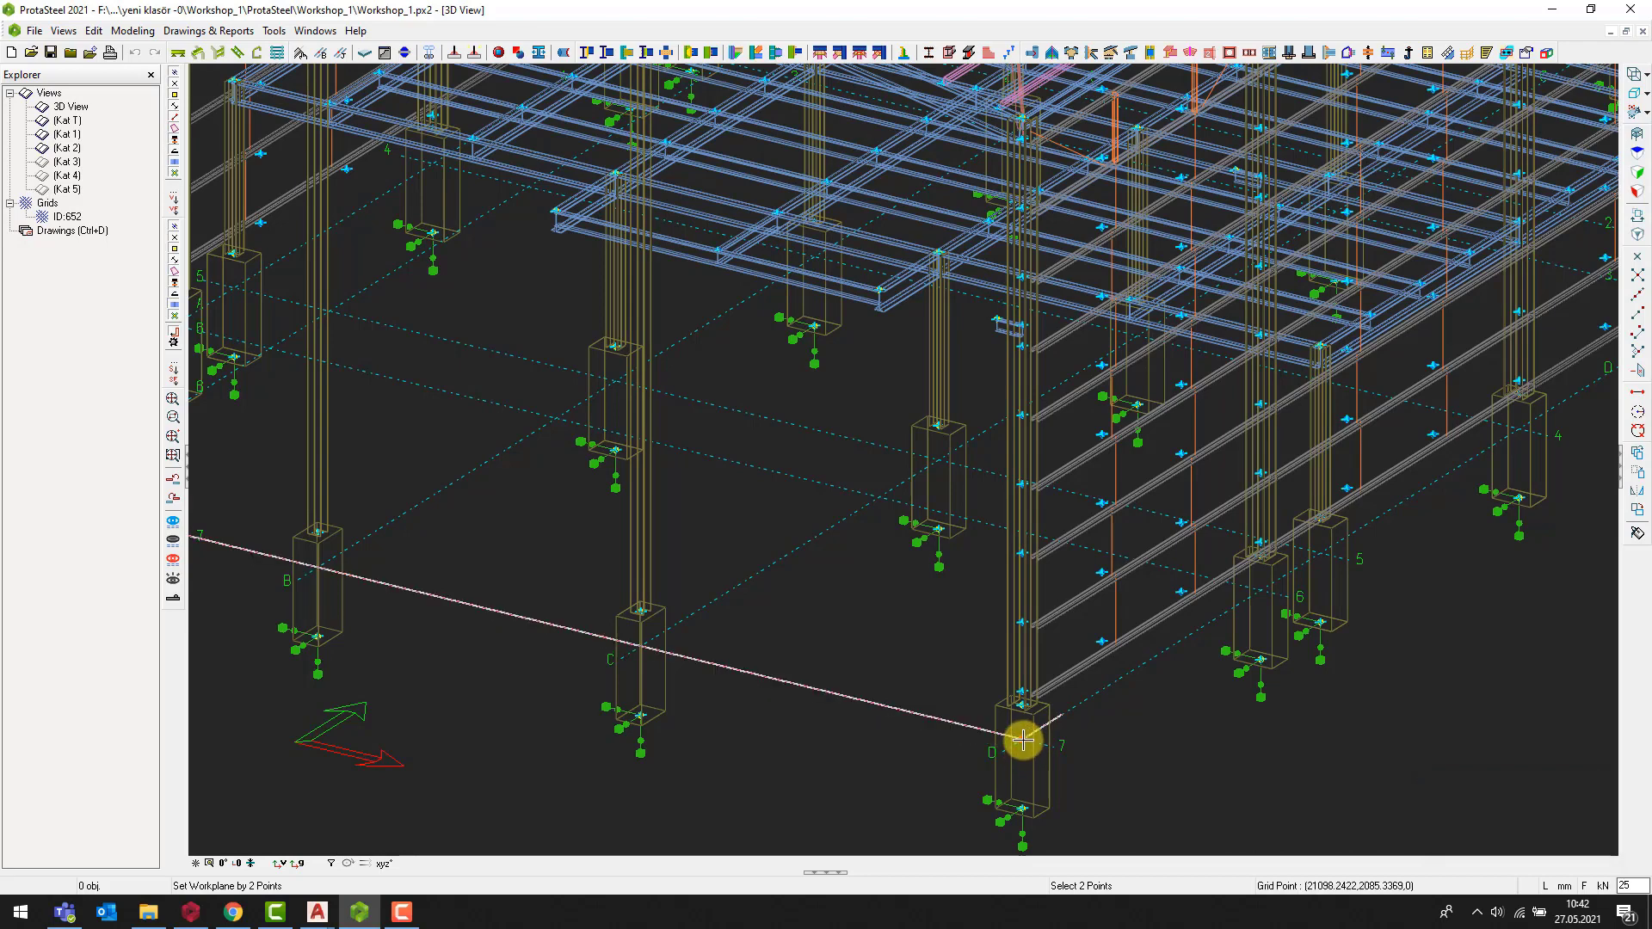
Pick D-7 as the second point, center the new elevation, and set the workplane to the view plane.
{"action": "left_click", "coordinate": [1022, 740]}
{"action": "scroll", "coordinate": [1287, 723], "scroll_direction": "down", "scroll_amount": 3}
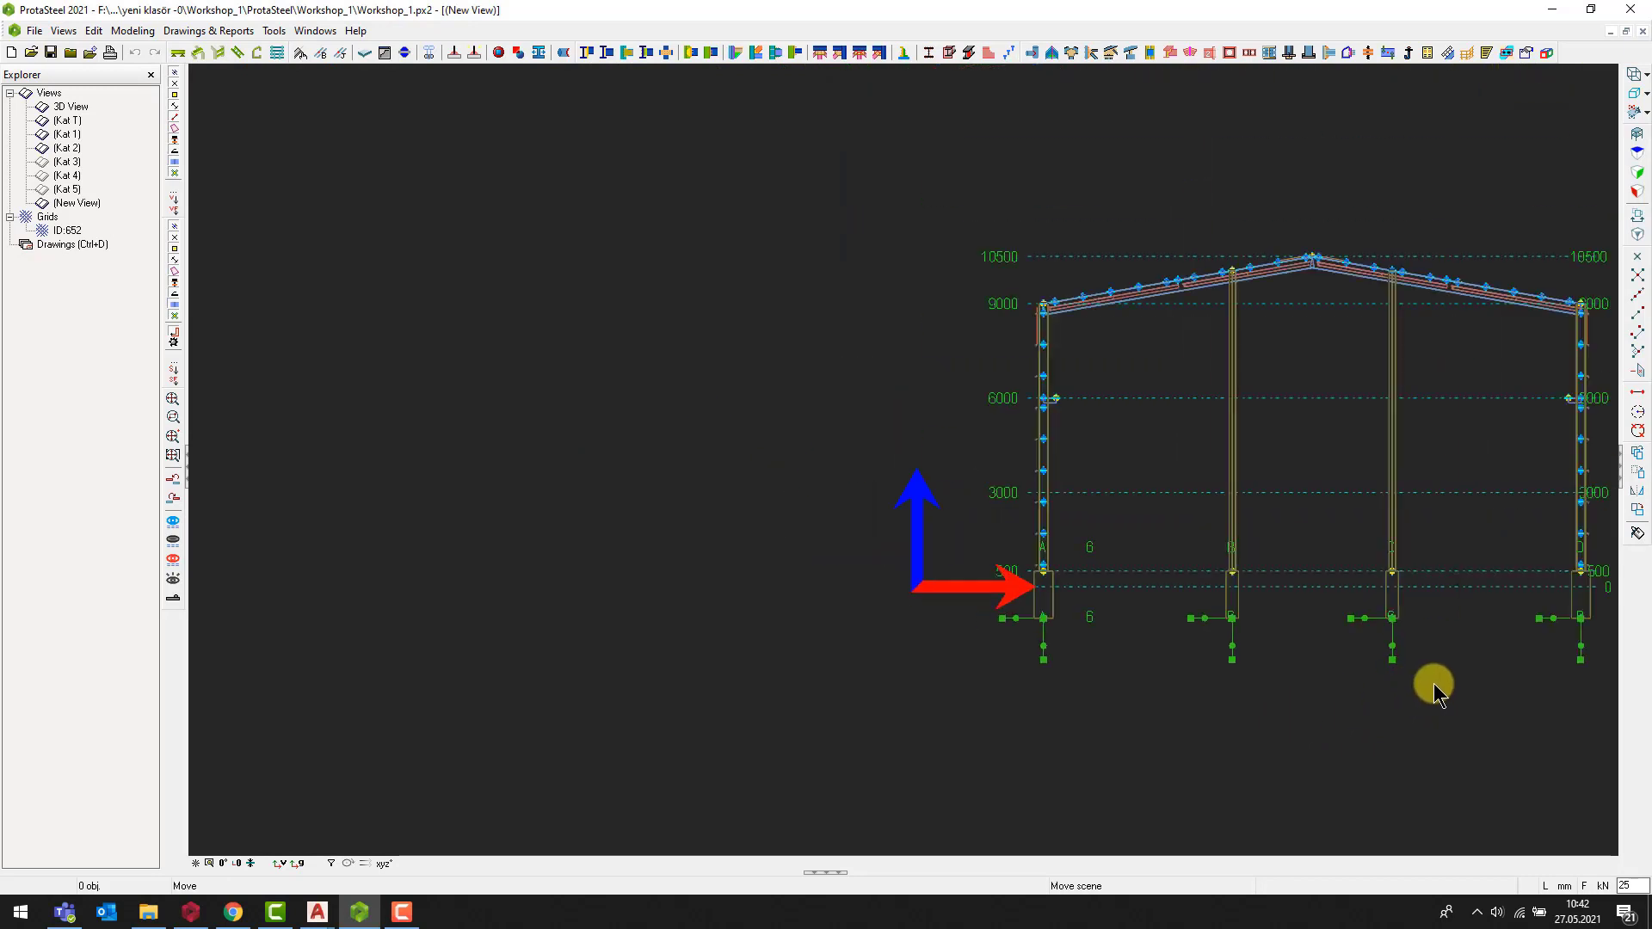
{"action": "middle_click_drag", "start_coordinate": [1402, 694], "coordinate": [1162, 723]}
{"action": "scroll", "coordinate": [1163, 727], "scroll_direction": "up", "scroll_amount": 2}
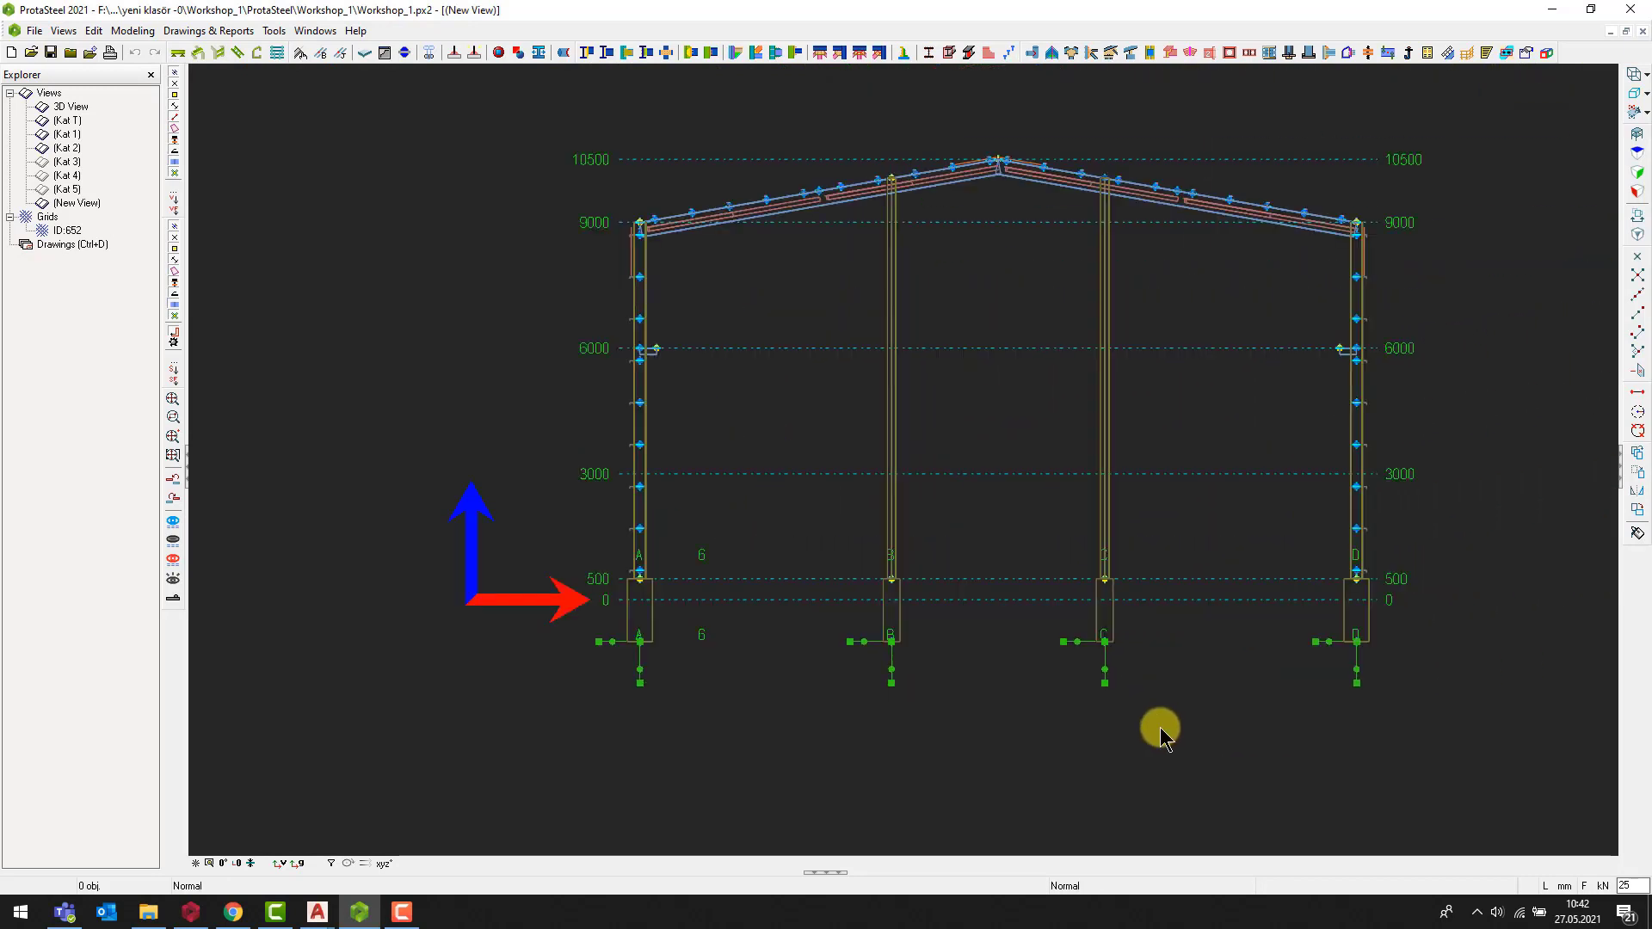
{"action": "middle_click_drag", "start_coordinate": [1160, 729], "coordinate": [1031, 769]}
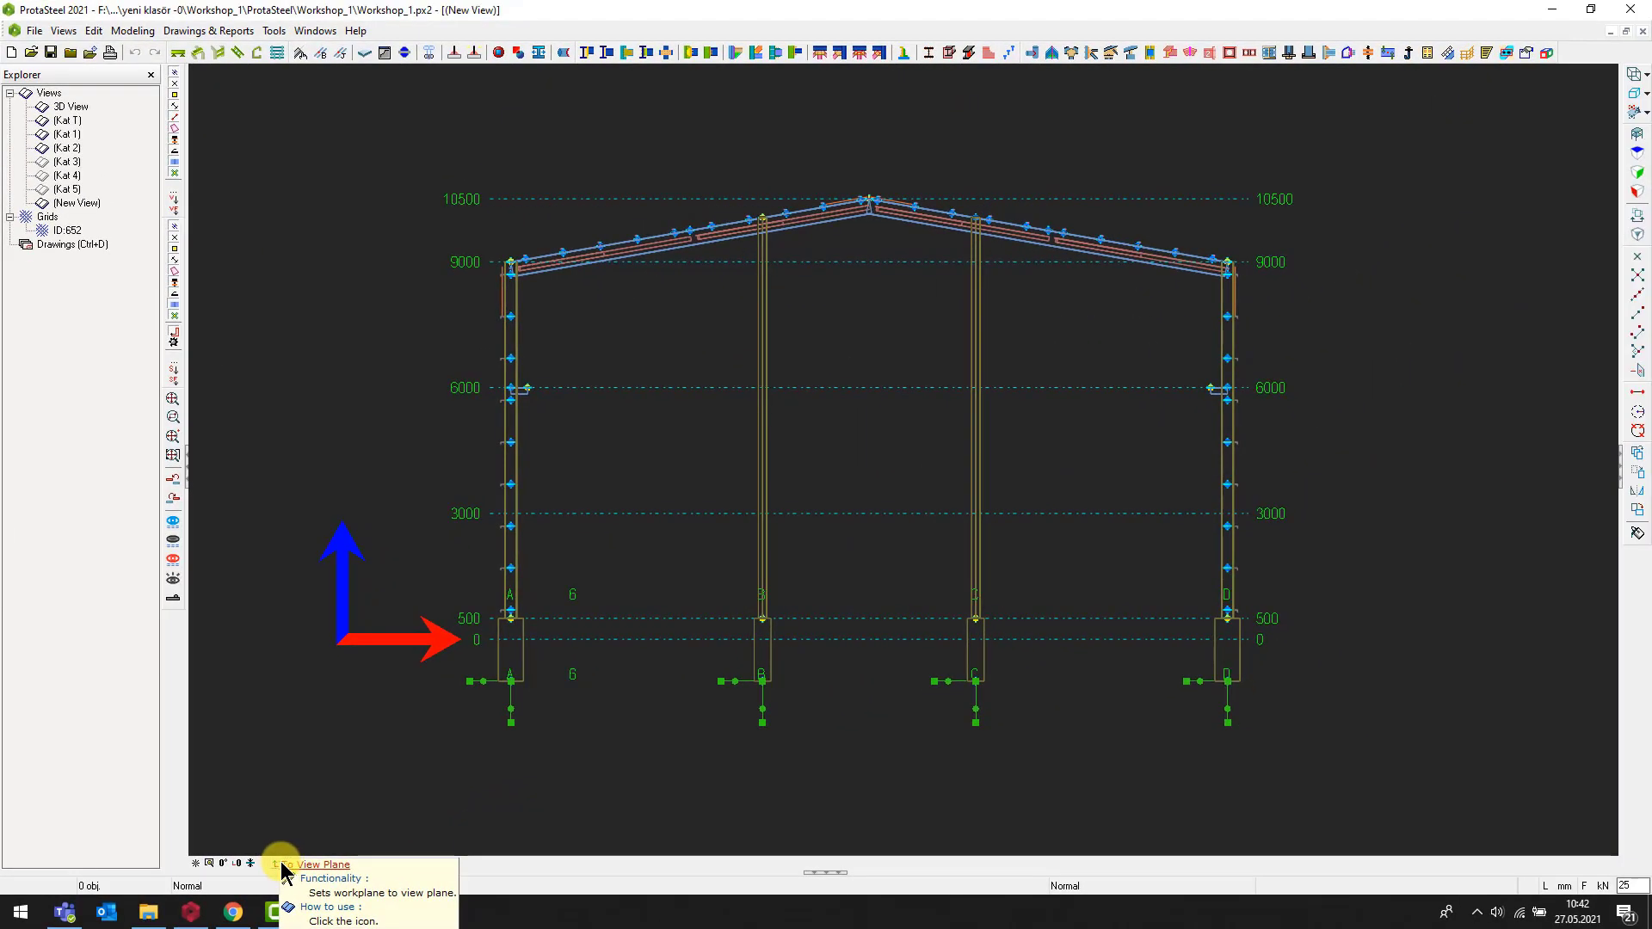
{"action": "left_click", "coordinate": [282, 865]}
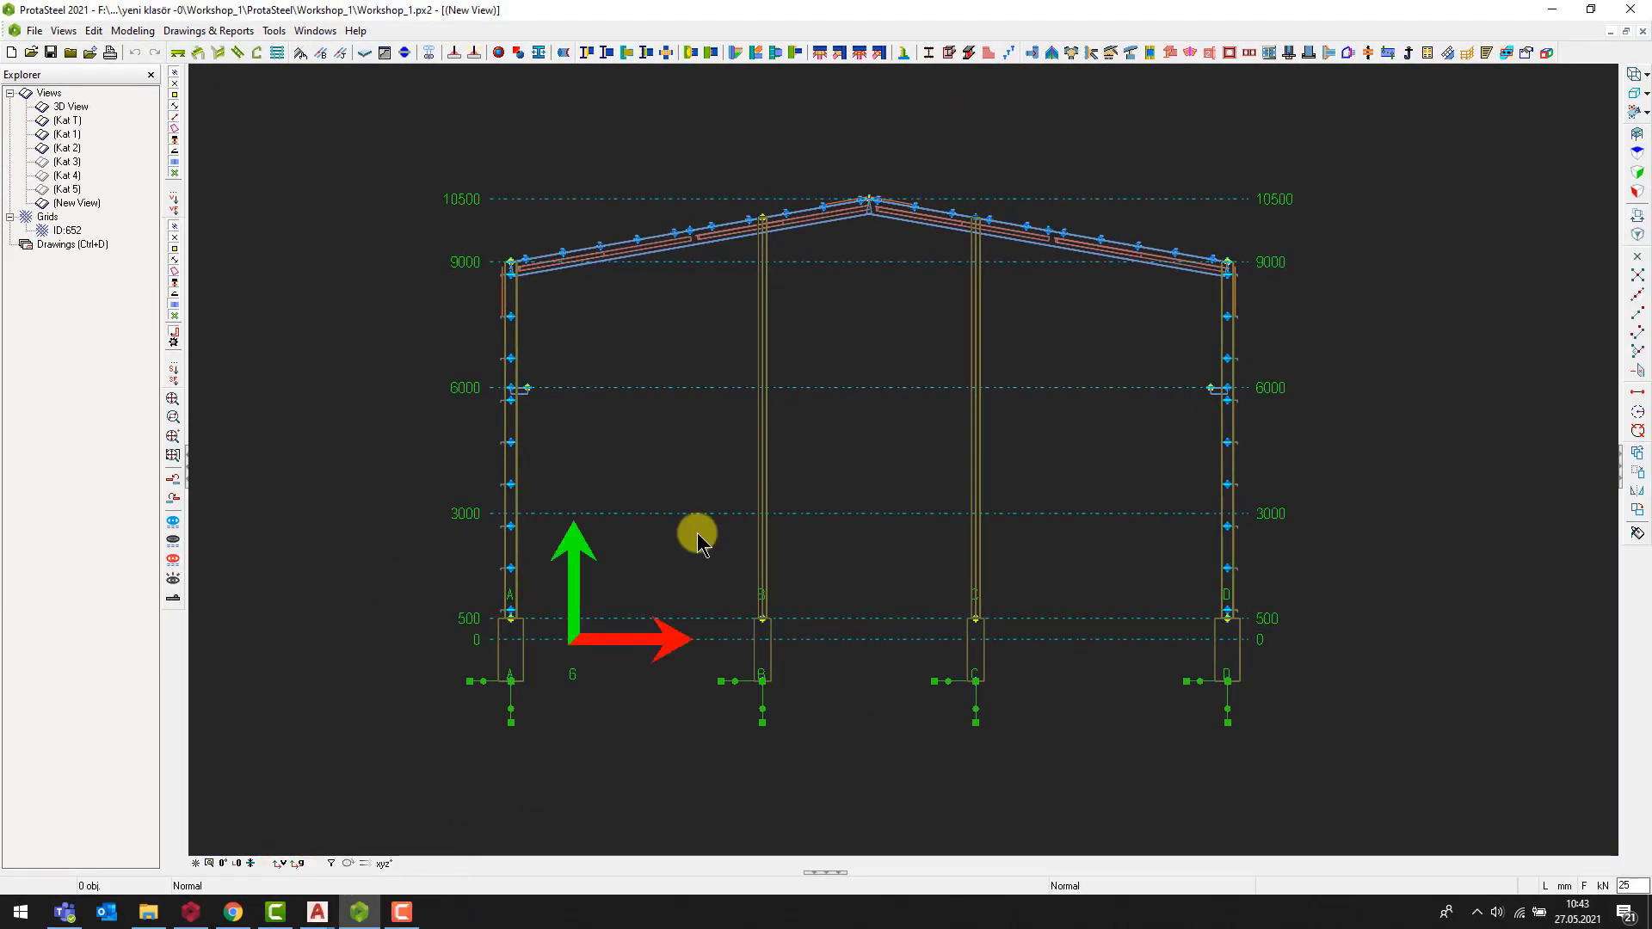
Switch to the Hangar DXF drawing in AutoCAD and window-select the section elevation.
{"action": "mouse_move", "coordinate": [317, 912]}
{"action": "left_click", "coordinate": [284, 860]}
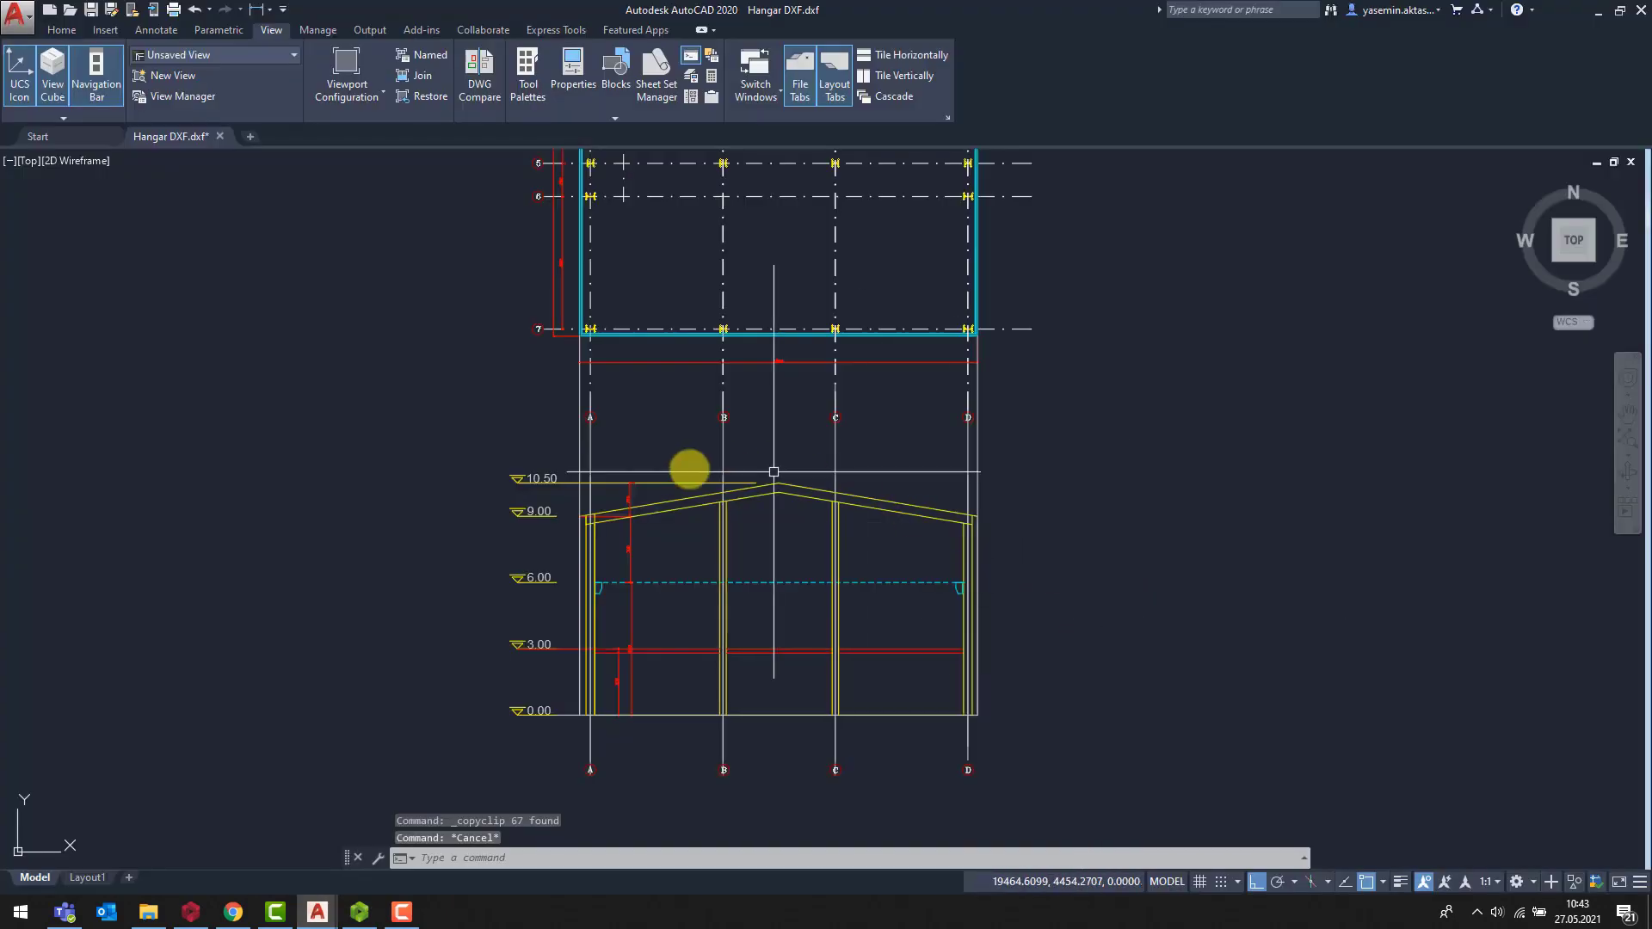
{"action": "scroll", "coordinate": [1086, 782], "scroll_direction": "down", "scroll_amount": 2}
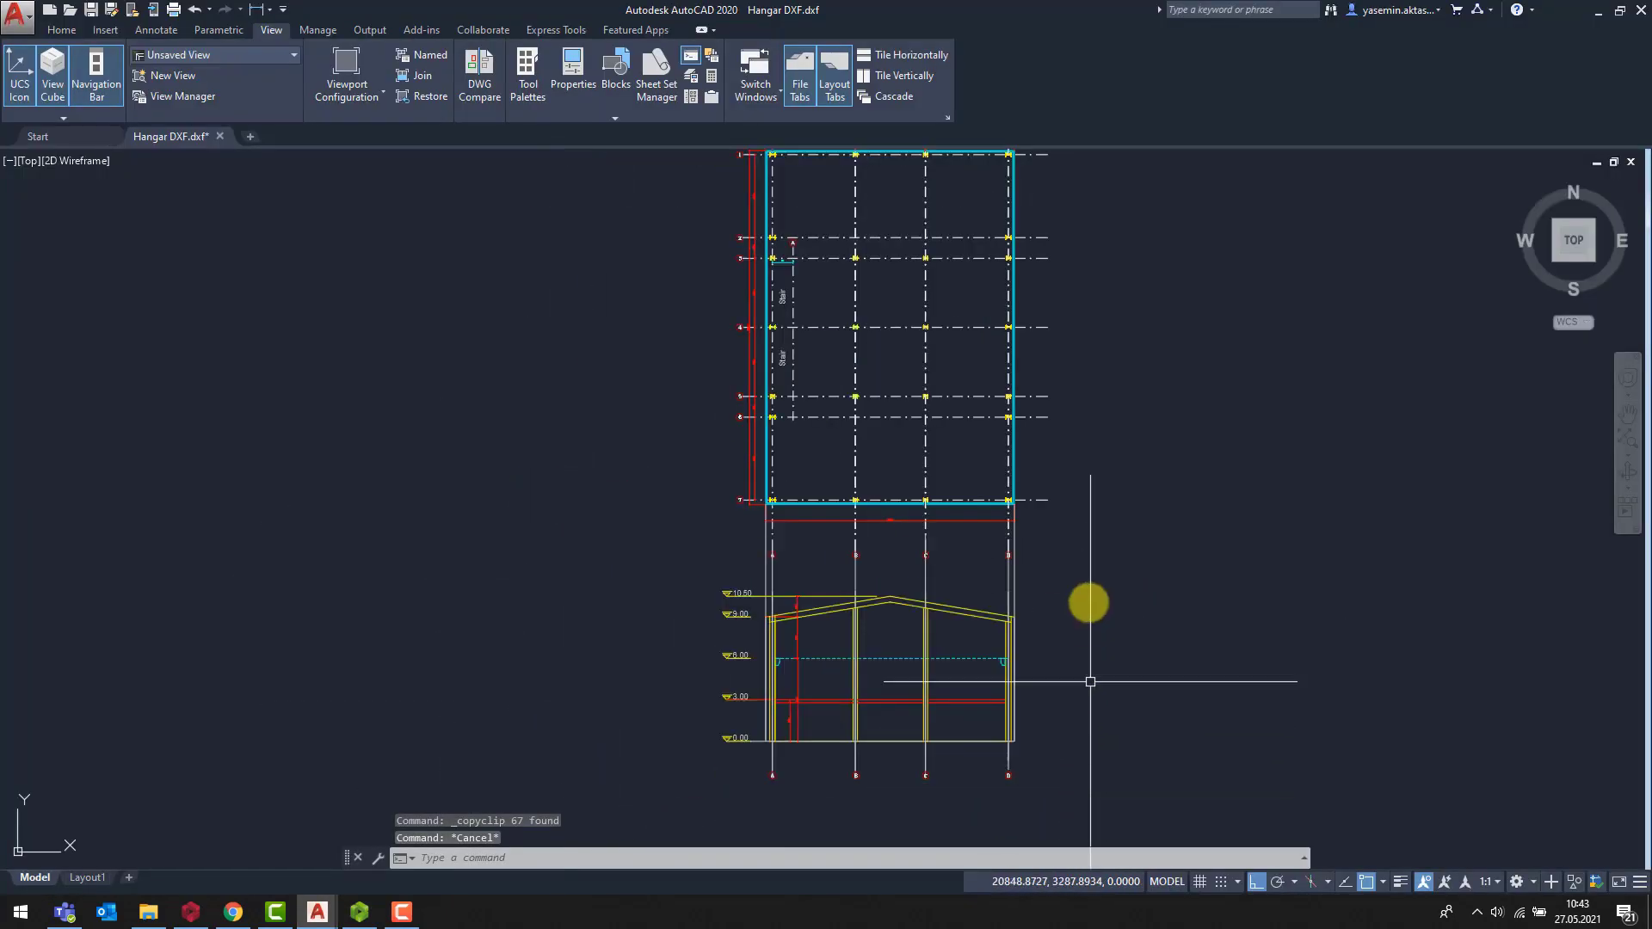
{"action": "mouse_move", "coordinate": [1088, 620]}
{"action": "middle_mouse_down"}
{"action": "mouse_move", "coordinate": [1066, 601]}
{"action": "mouse_move", "coordinate": [1047, 513]}
{"action": "middle_mouse_up"}
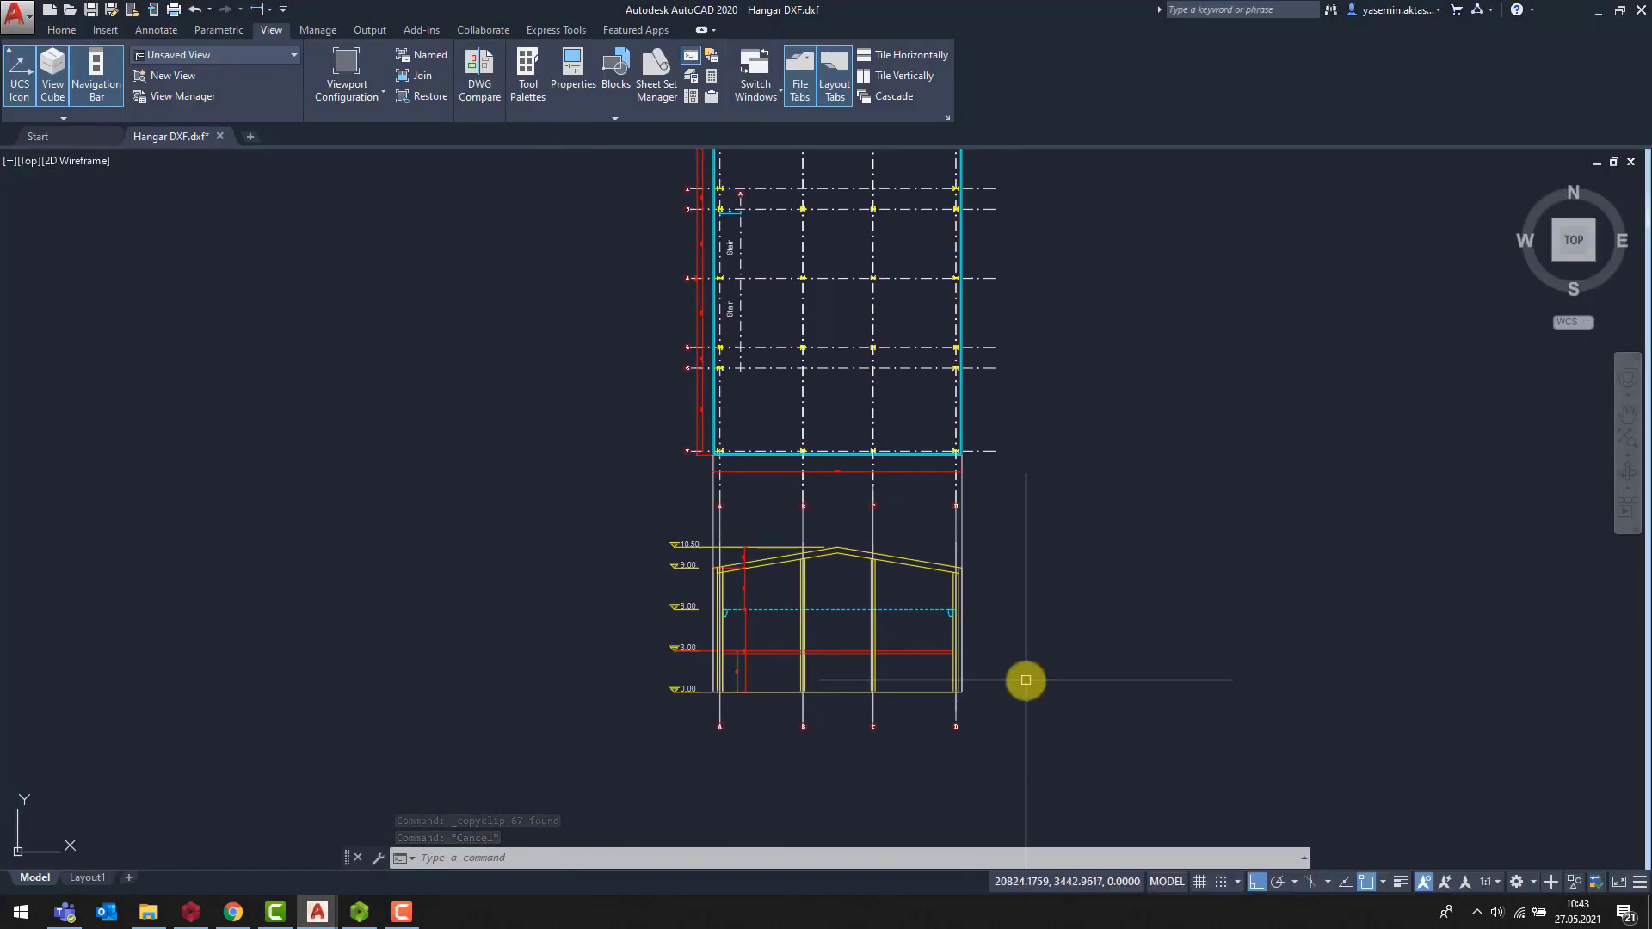
{"action": "scroll", "coordinate": [1026, 680], "scroll_direction": "up", "scroll_amount": 2}
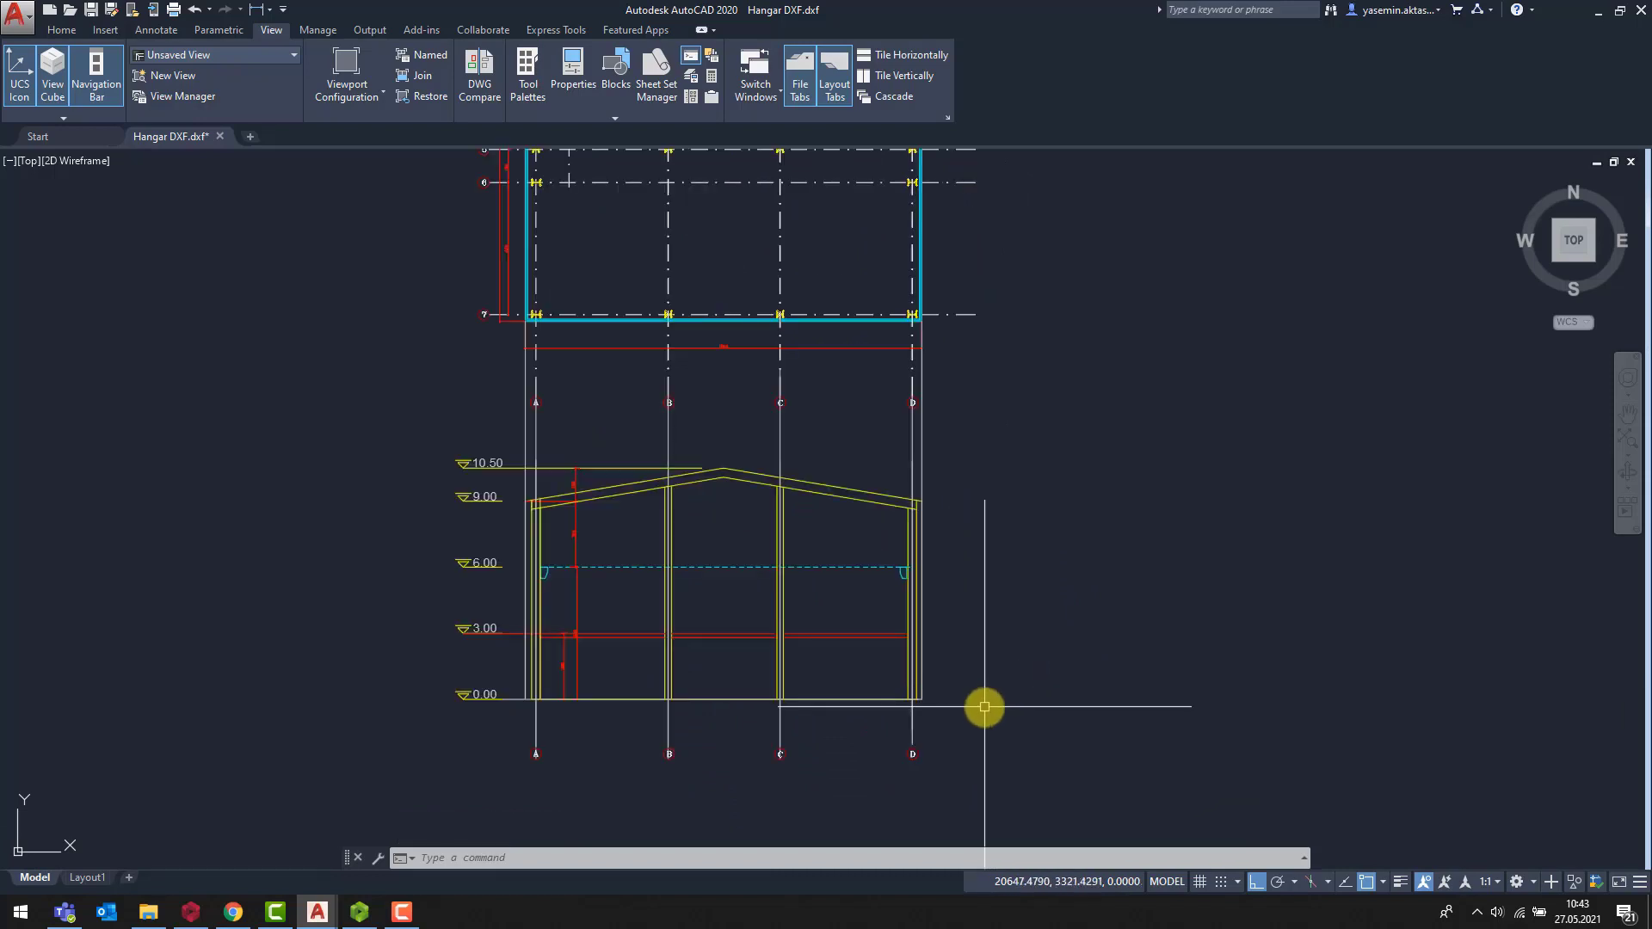
{"action": "middle_click_drag", "start_coordinate": [984, 705], "coordinate": [1052, 688]}
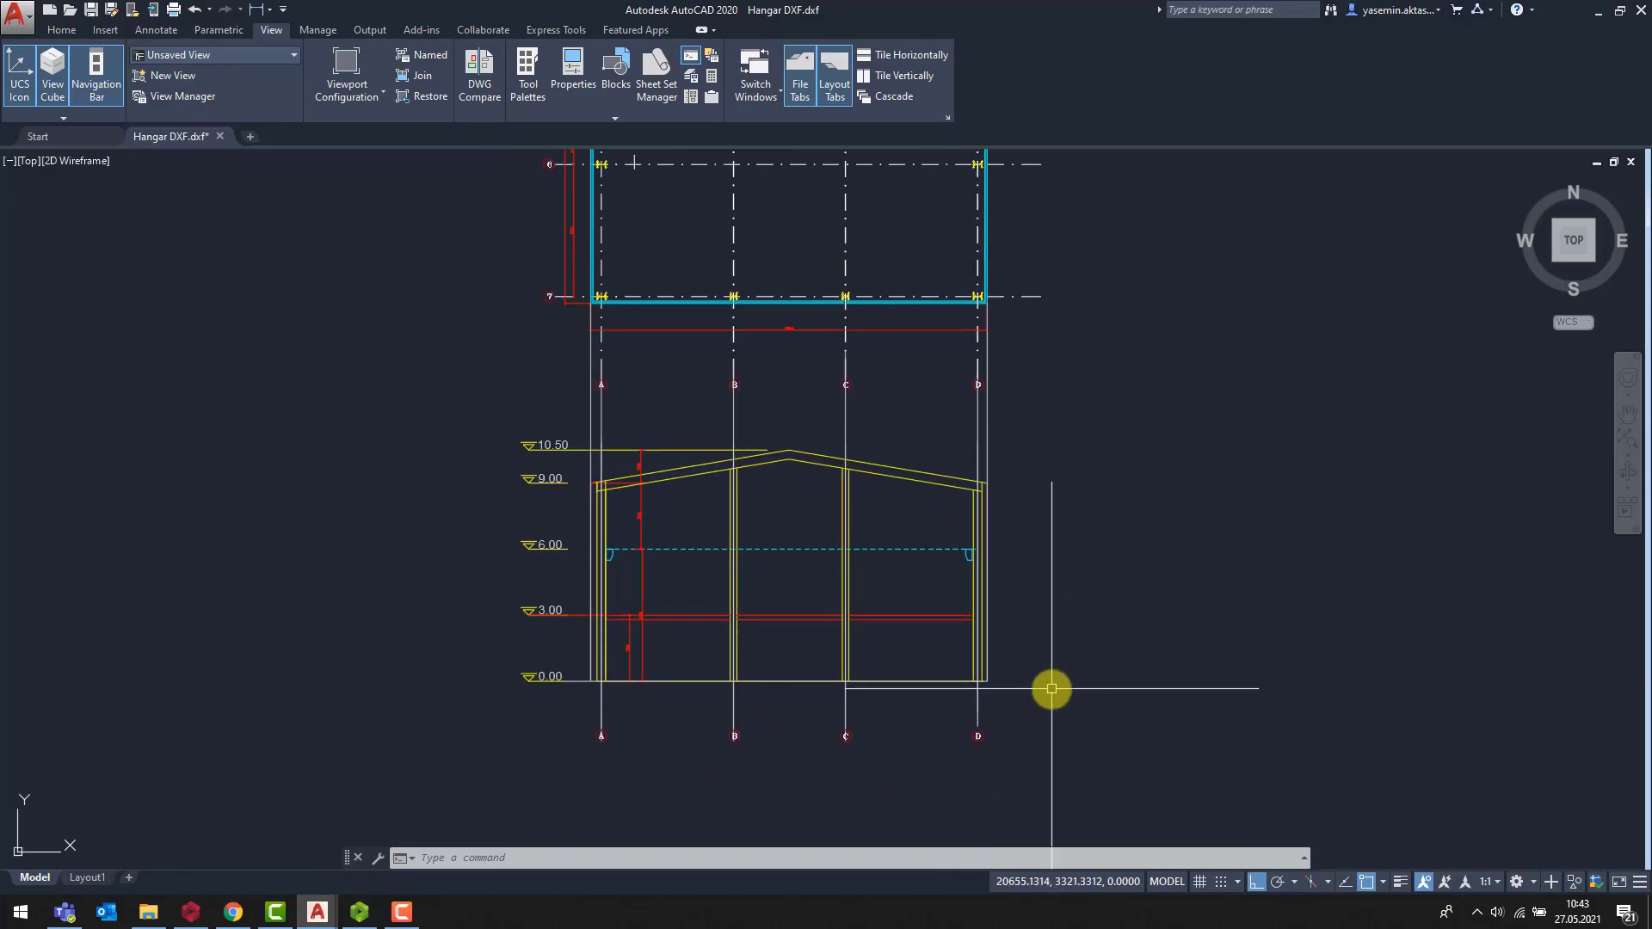
{"action": "left_click", "coordinate": [462, 412]}
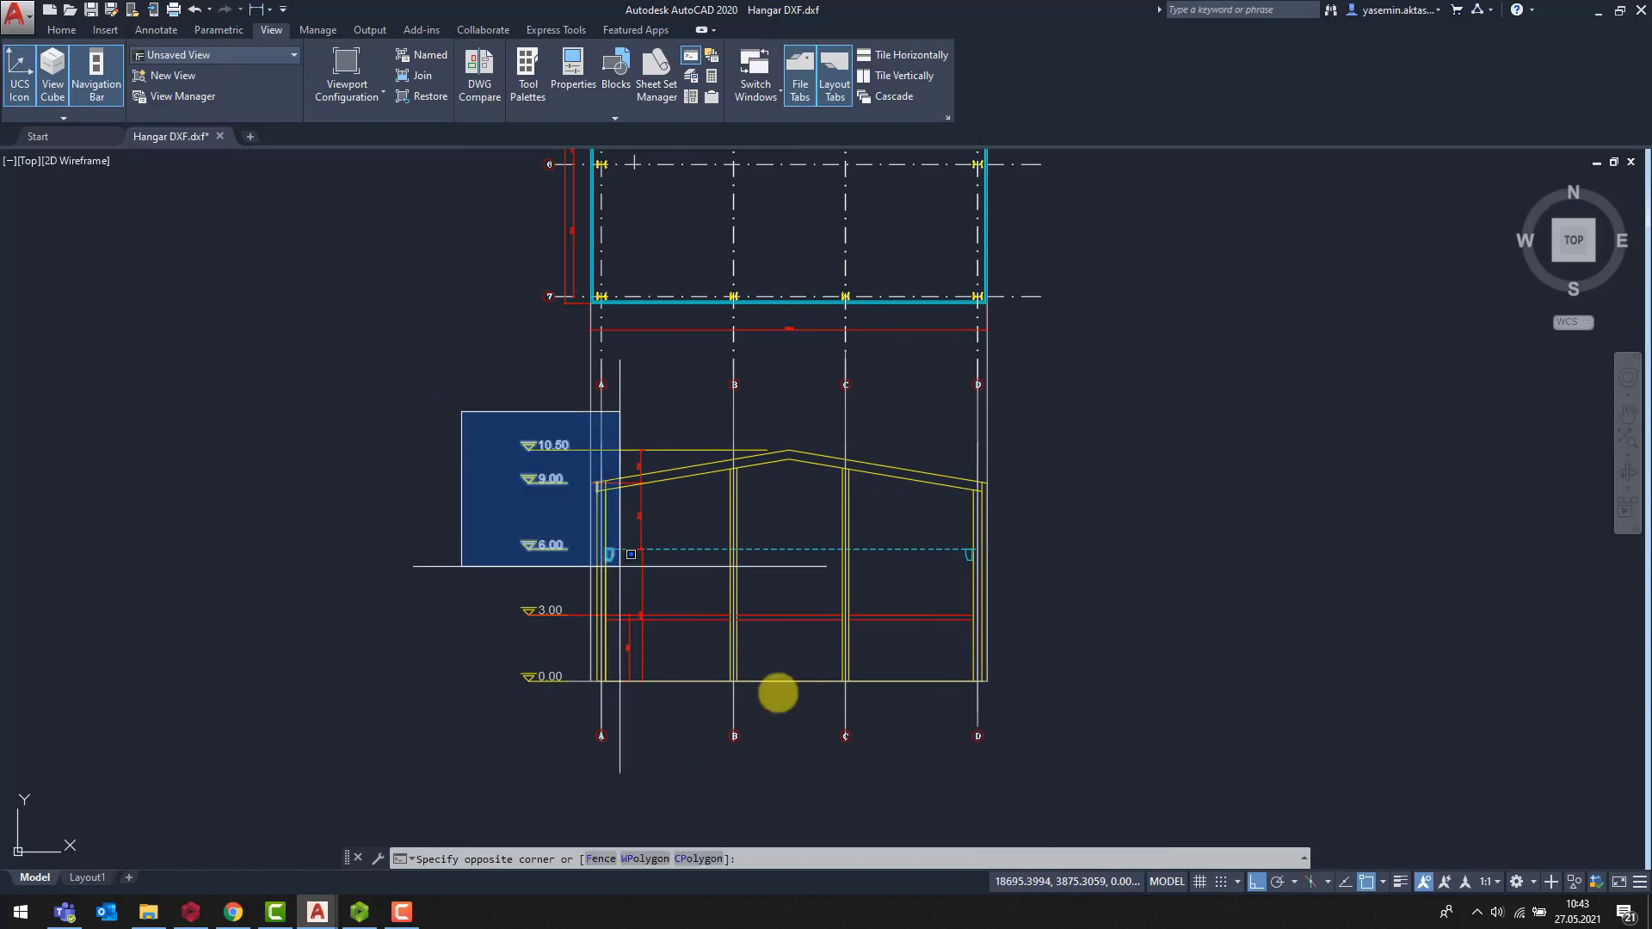
{"action": "left_click", "coordinate": [1109, 771]}
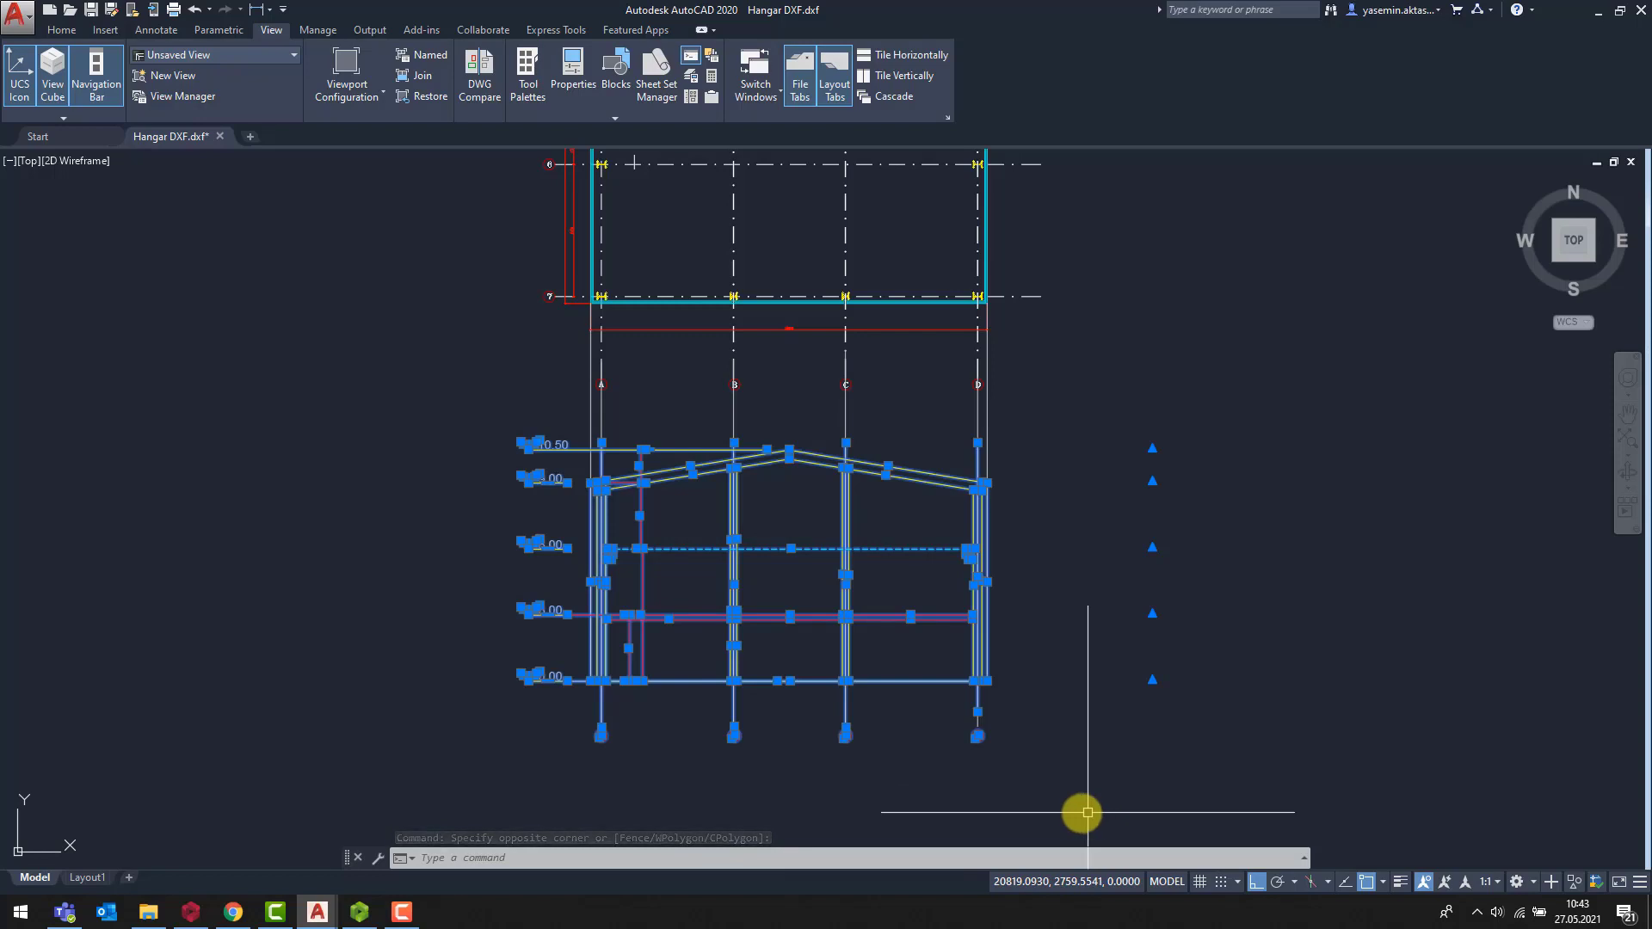
{"action": "scroll", "coordinate": [1043, 718], "scroll_direction": "down", "scroll_amount": 3}
{"action": "middle_click_drag", "start_coordinate": [1043, 718], "coordinate": [905, 660]}
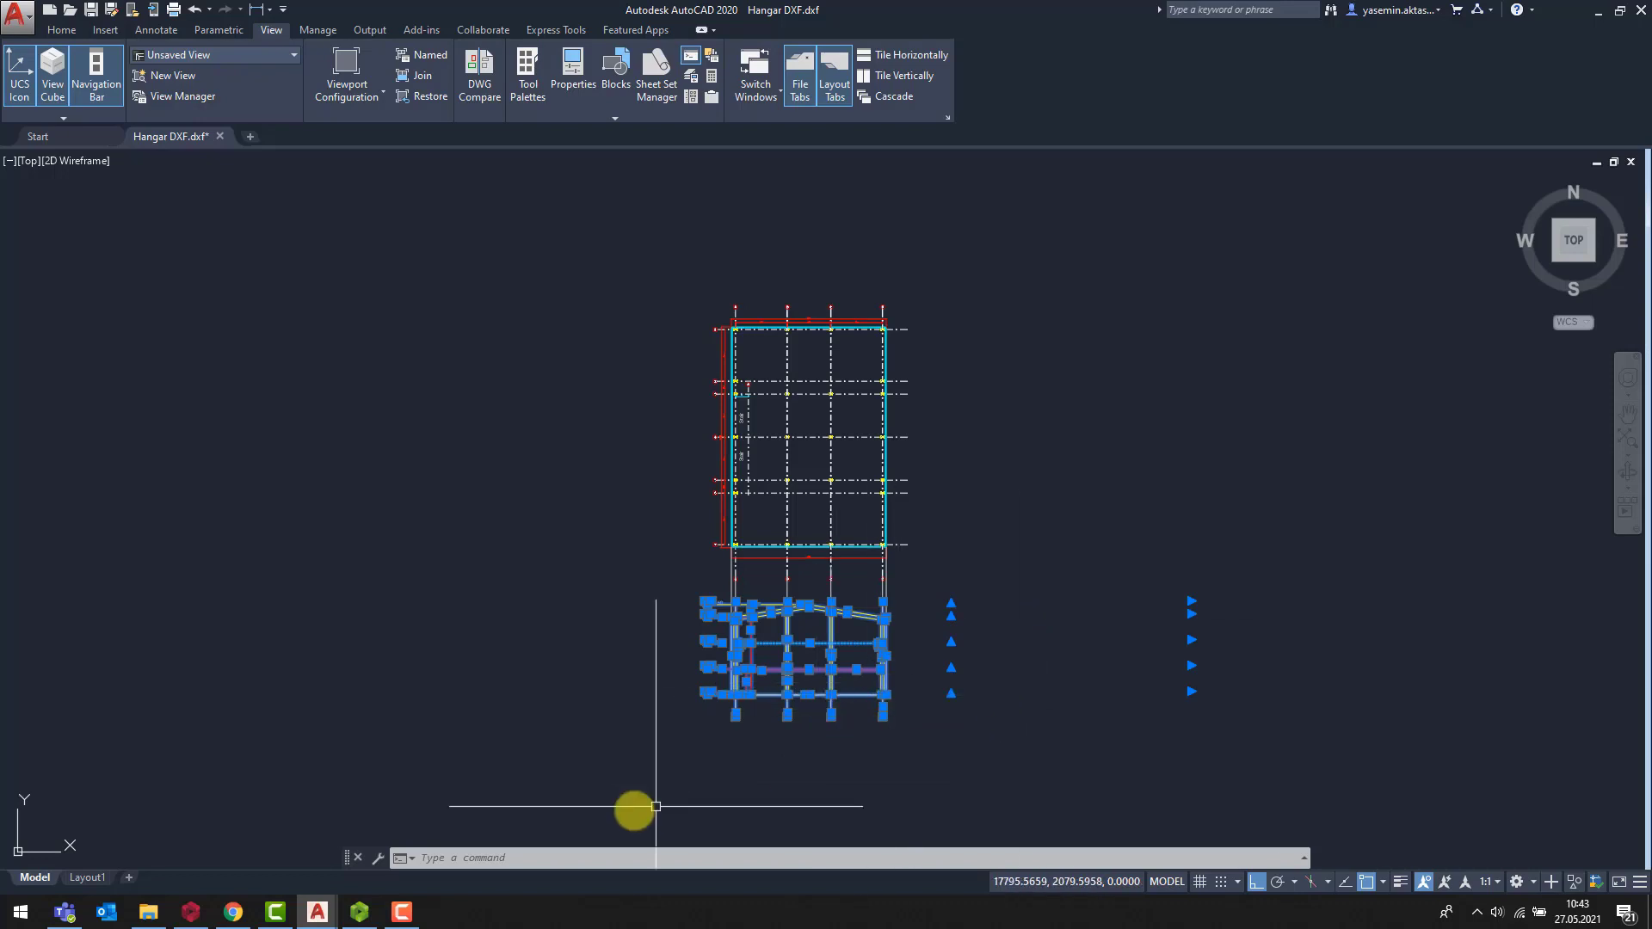
Reselect the section elevation, switch to Drawing1 and paste it there.
{"action": "left_click", "coordinate": [318, 910]}
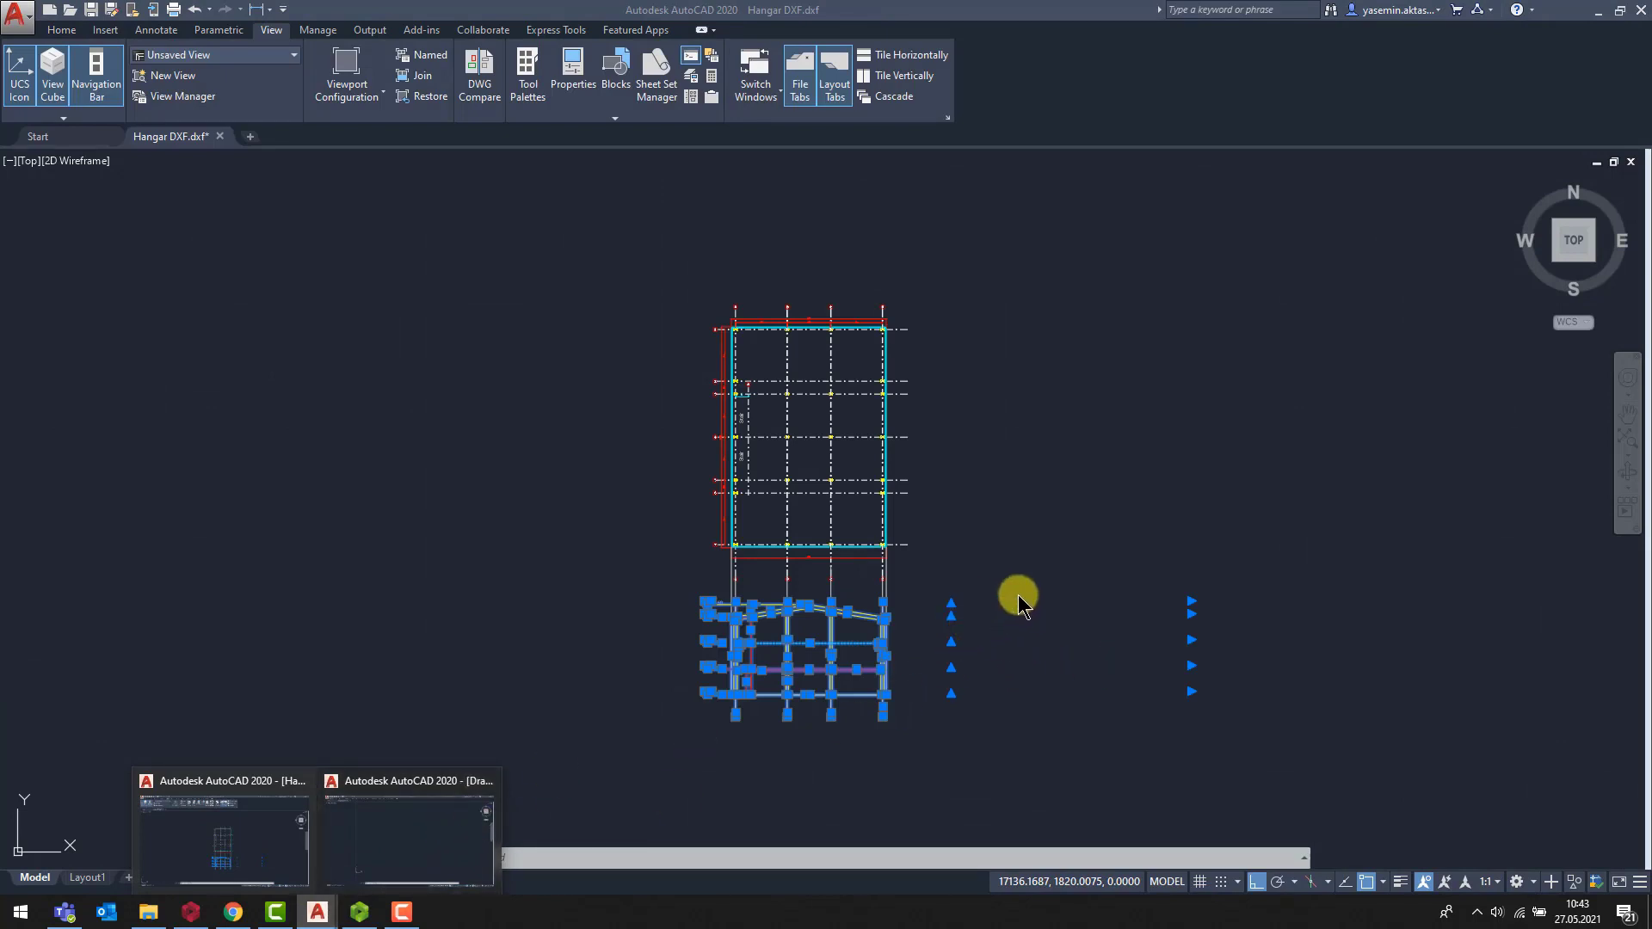
{"action": "key", "text": "Escape"}
{"action": "key", "text": "Escape"}
{"action": "middle_click_drag", "start_coordinate": [955, 624], "coordinate": [883, 600]}
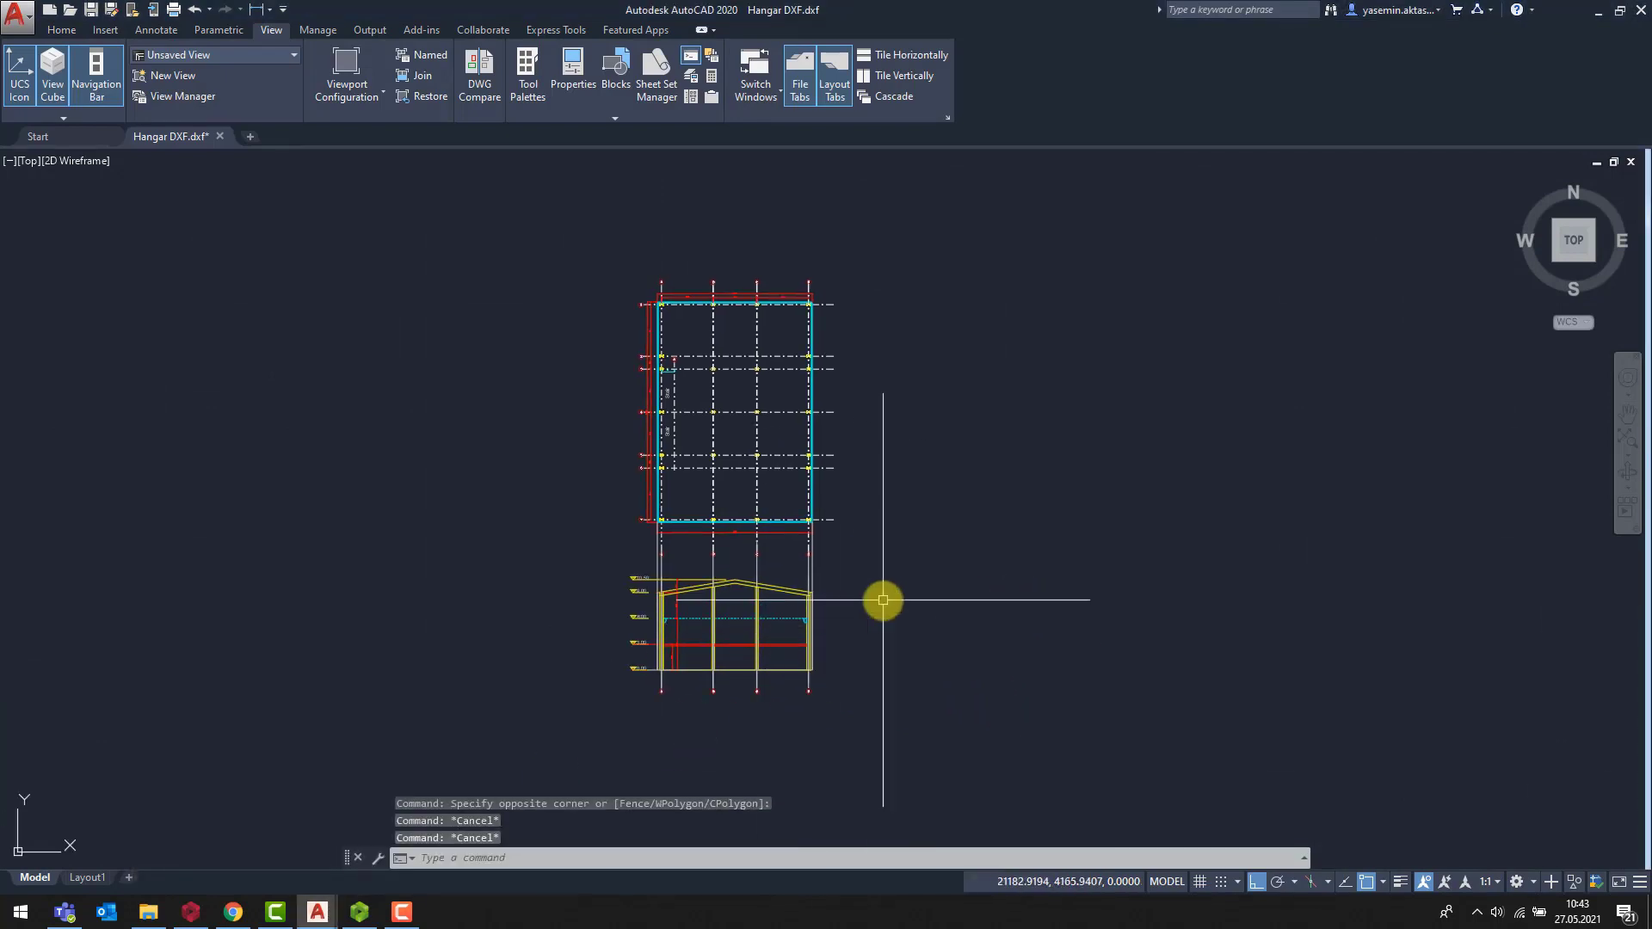
{"action": "scroll", "coordinate": [726, 667], "scroll_direction": "up", "scroll_amount": 2}
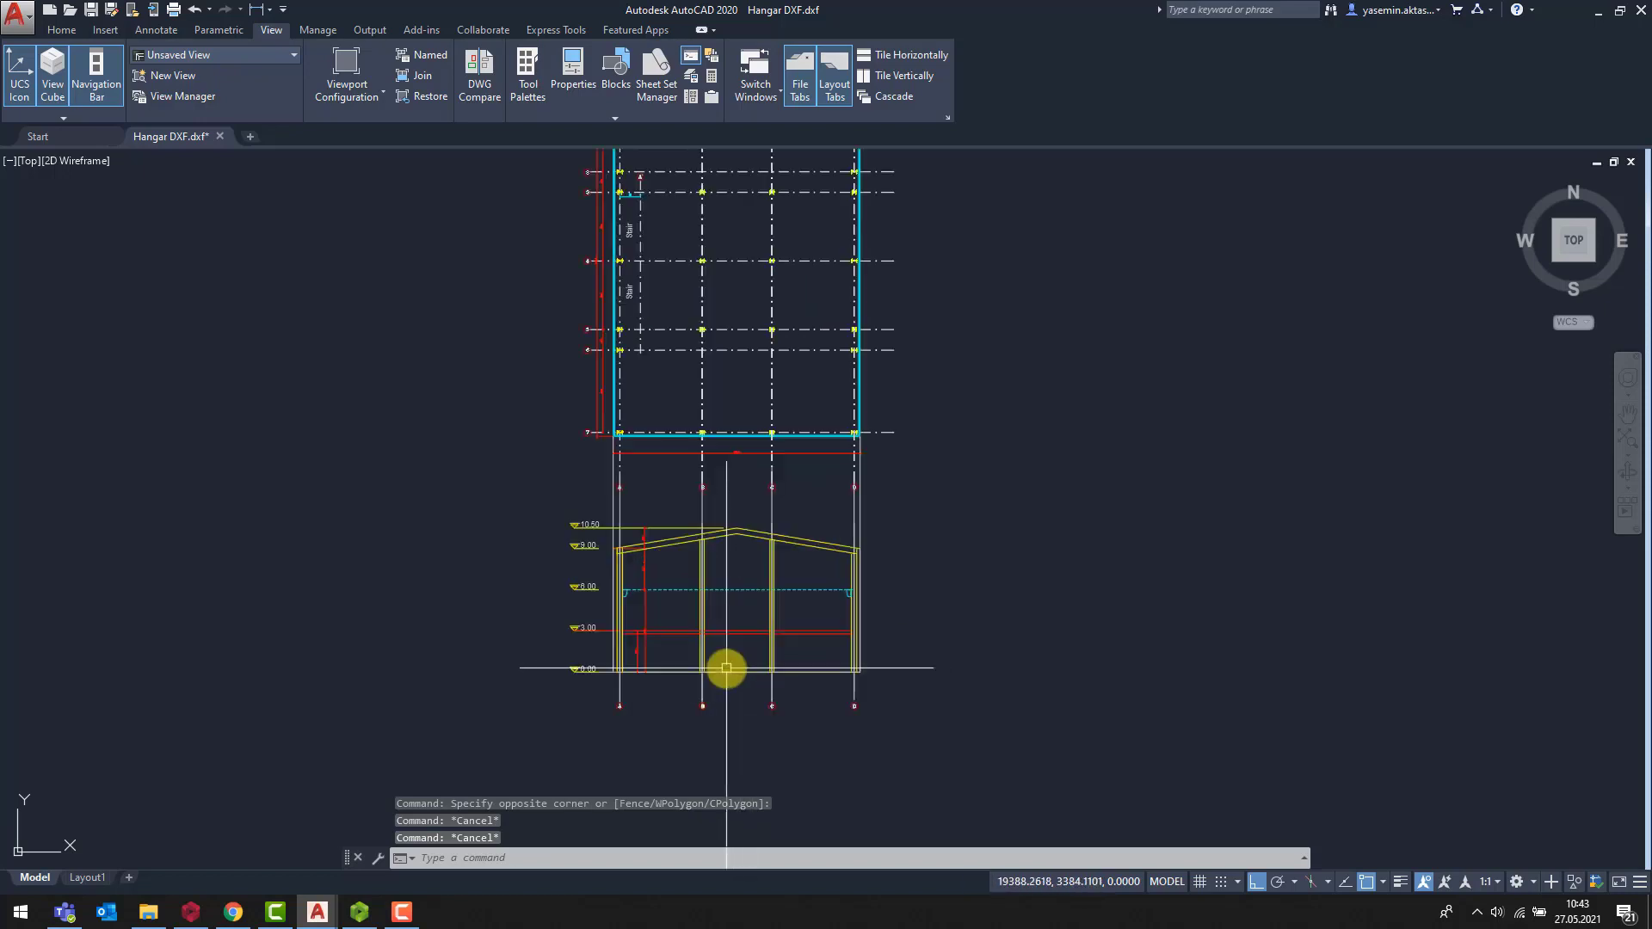
{"action": "left_click", "coordinate": [492, 499]}
{"action": "left_click", "coordinate": [1011, 719]}
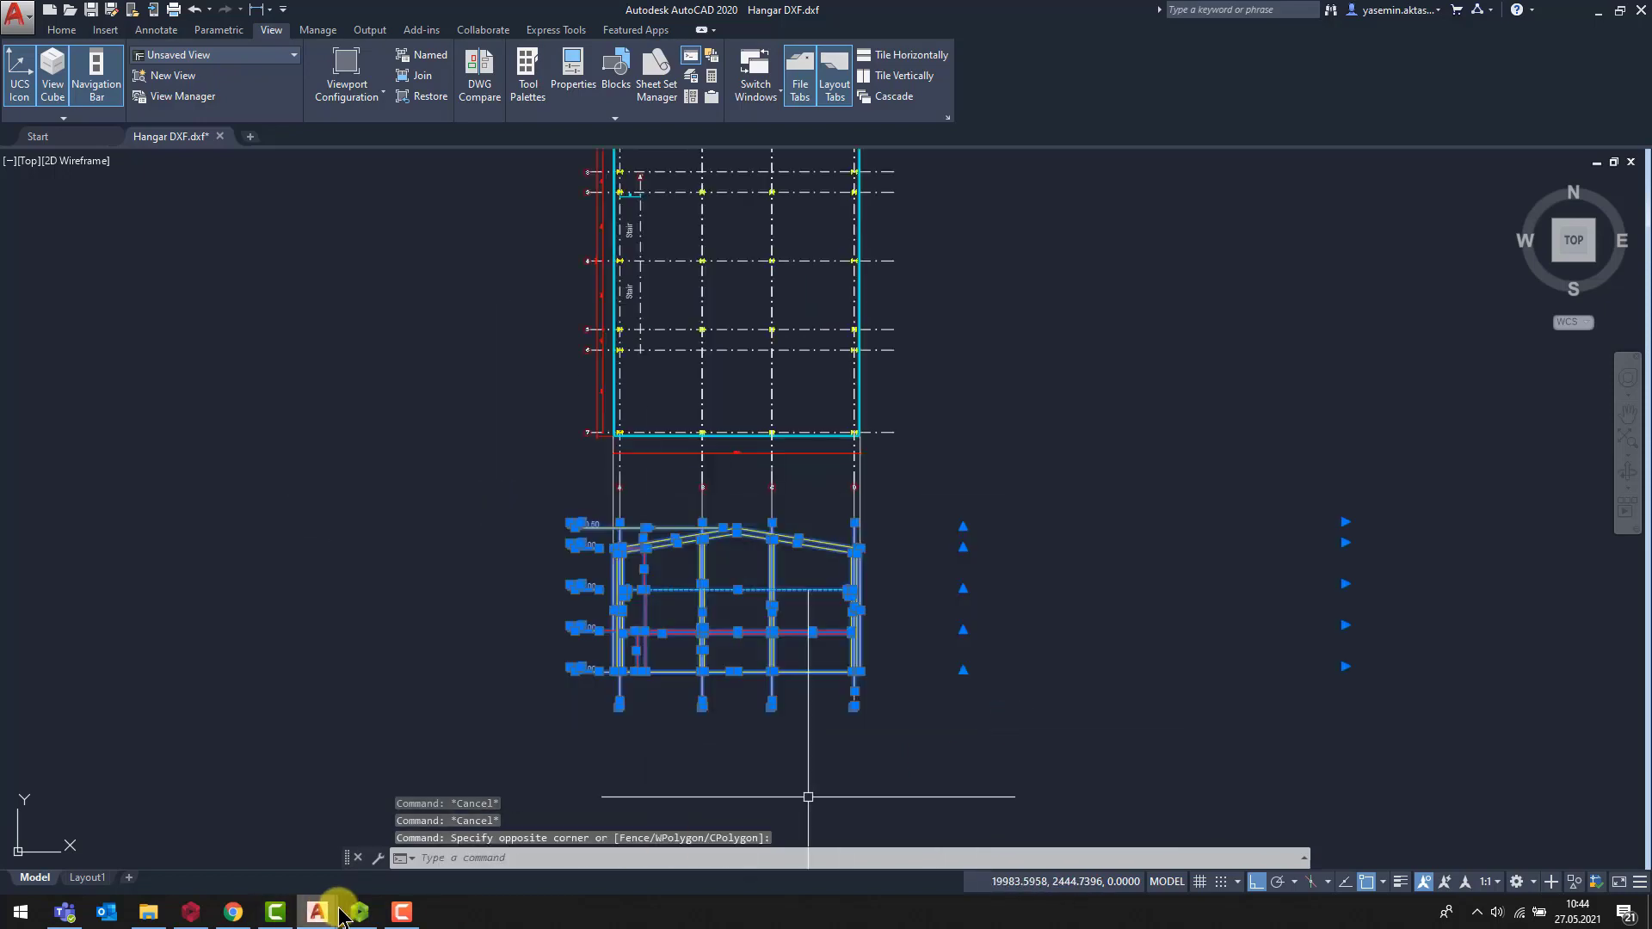
{"action": "mouse_move", "coordinate": [317, 910]}
{"action": "left_click", "coordinate": [404, 869]}
{"action": "key", "text": "ctrl+v"}
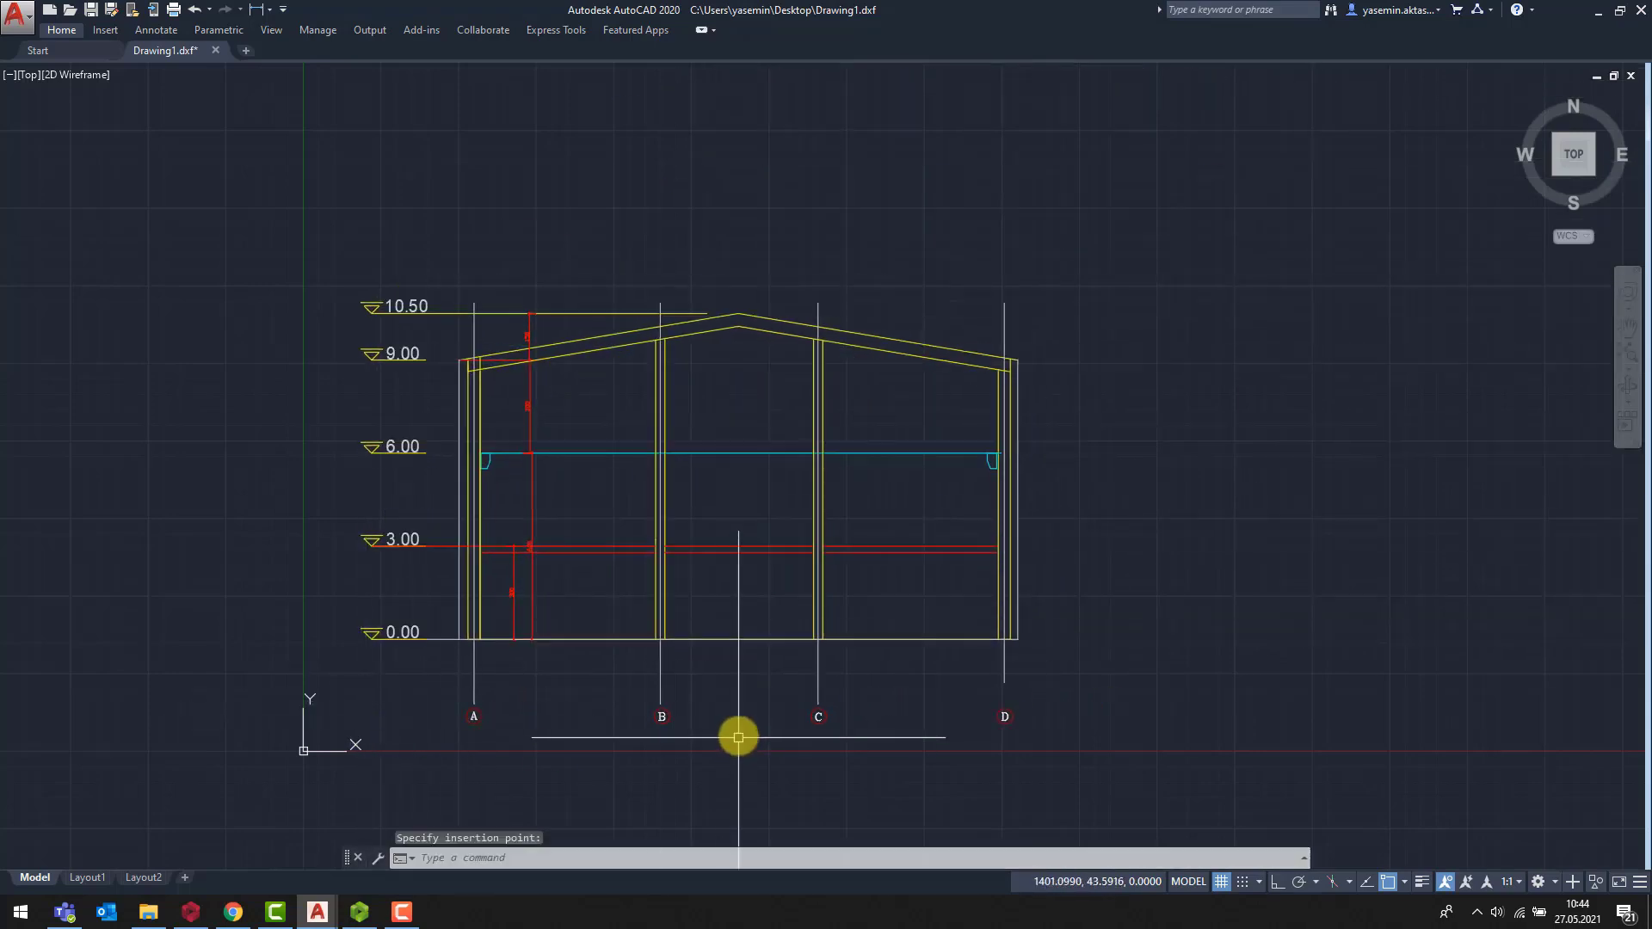
Place the pasted section and save it as AutoCAD 2000/LT2000 DXF Drawing1.dxf on the Desktop.
{"action": "left_click", "coordinate": [738, 738]}
{"action": "left_click", "coordinate": [15, 14]}
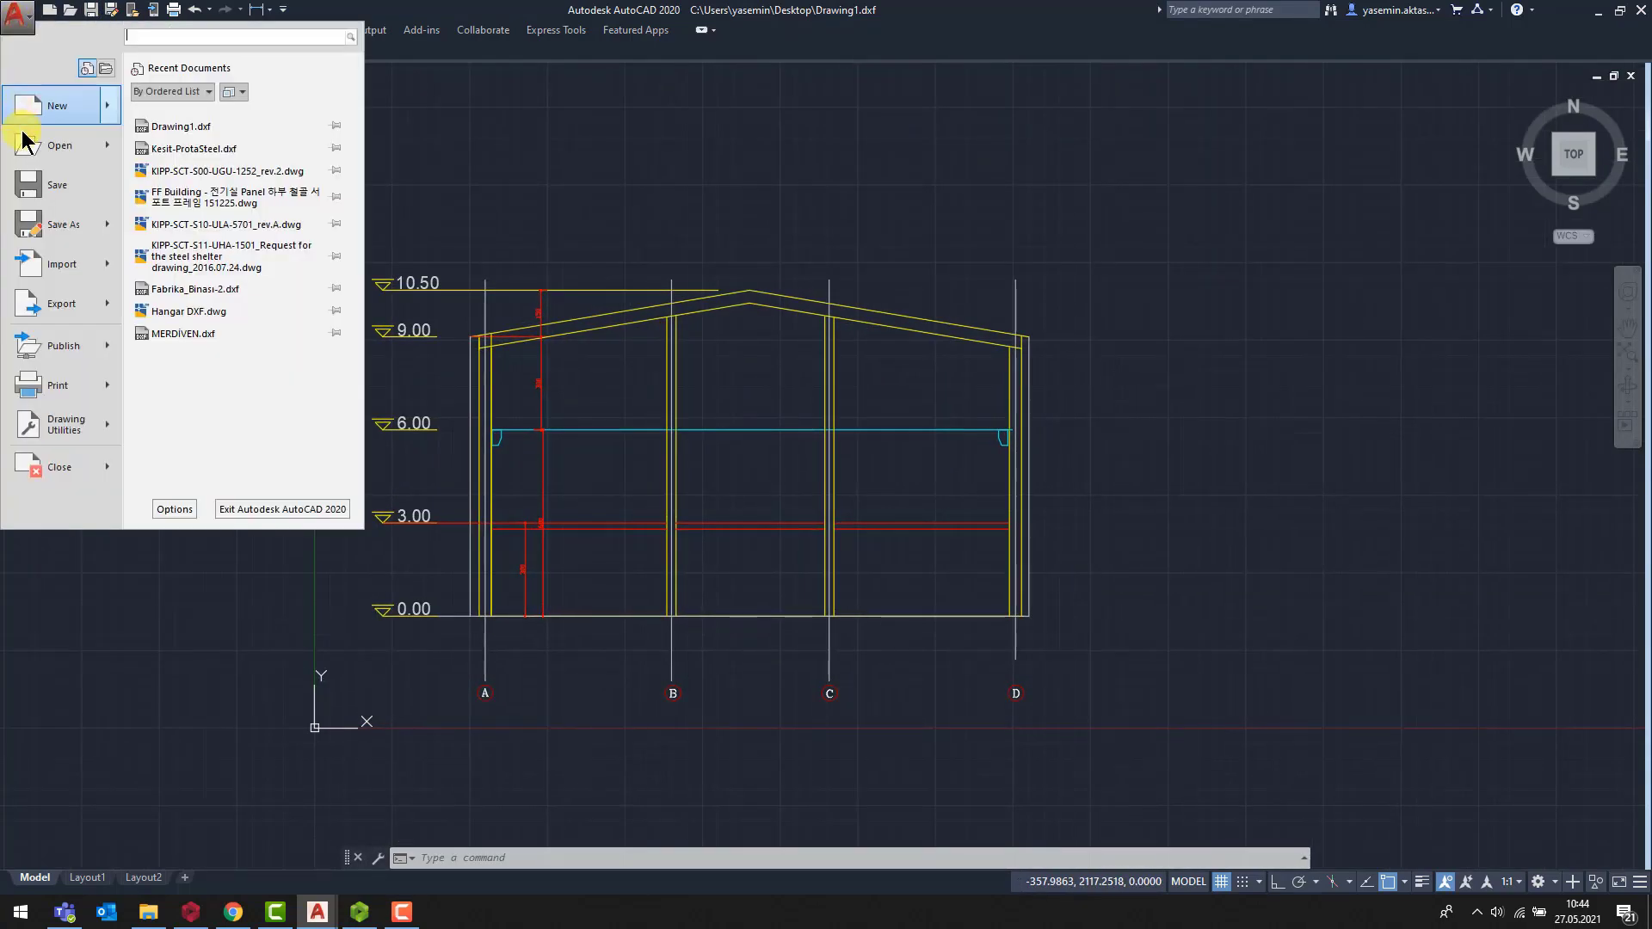
{"action": "left_click", "coordinate": [82, 226]}
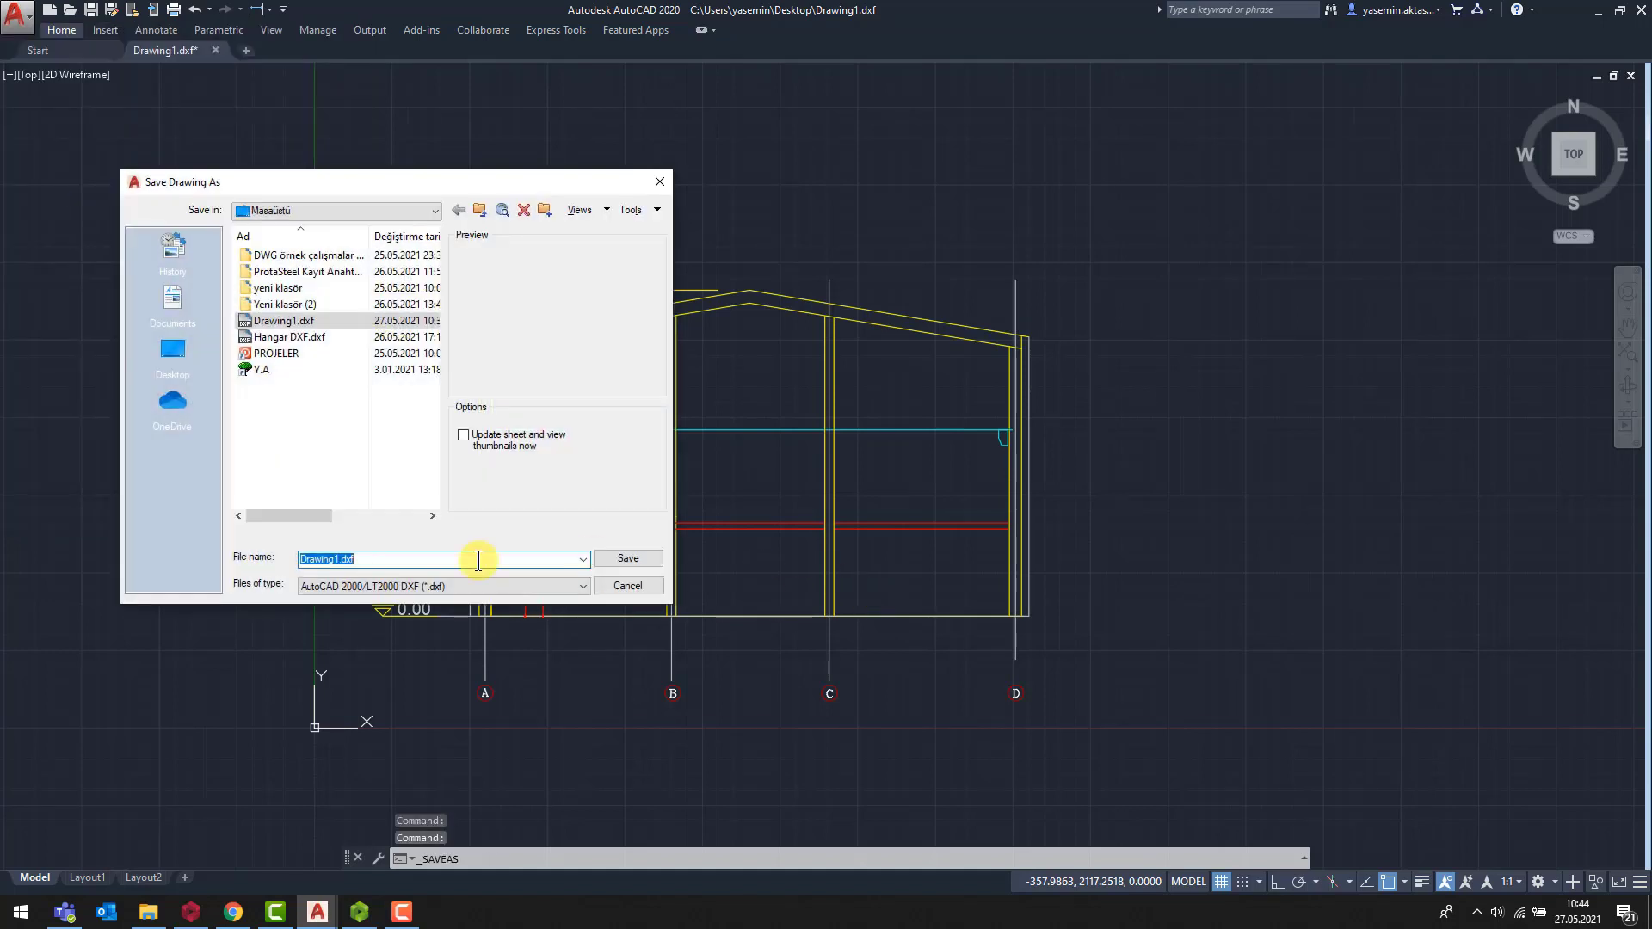
{"action": "left_click", "coordinate": [404, 584]}
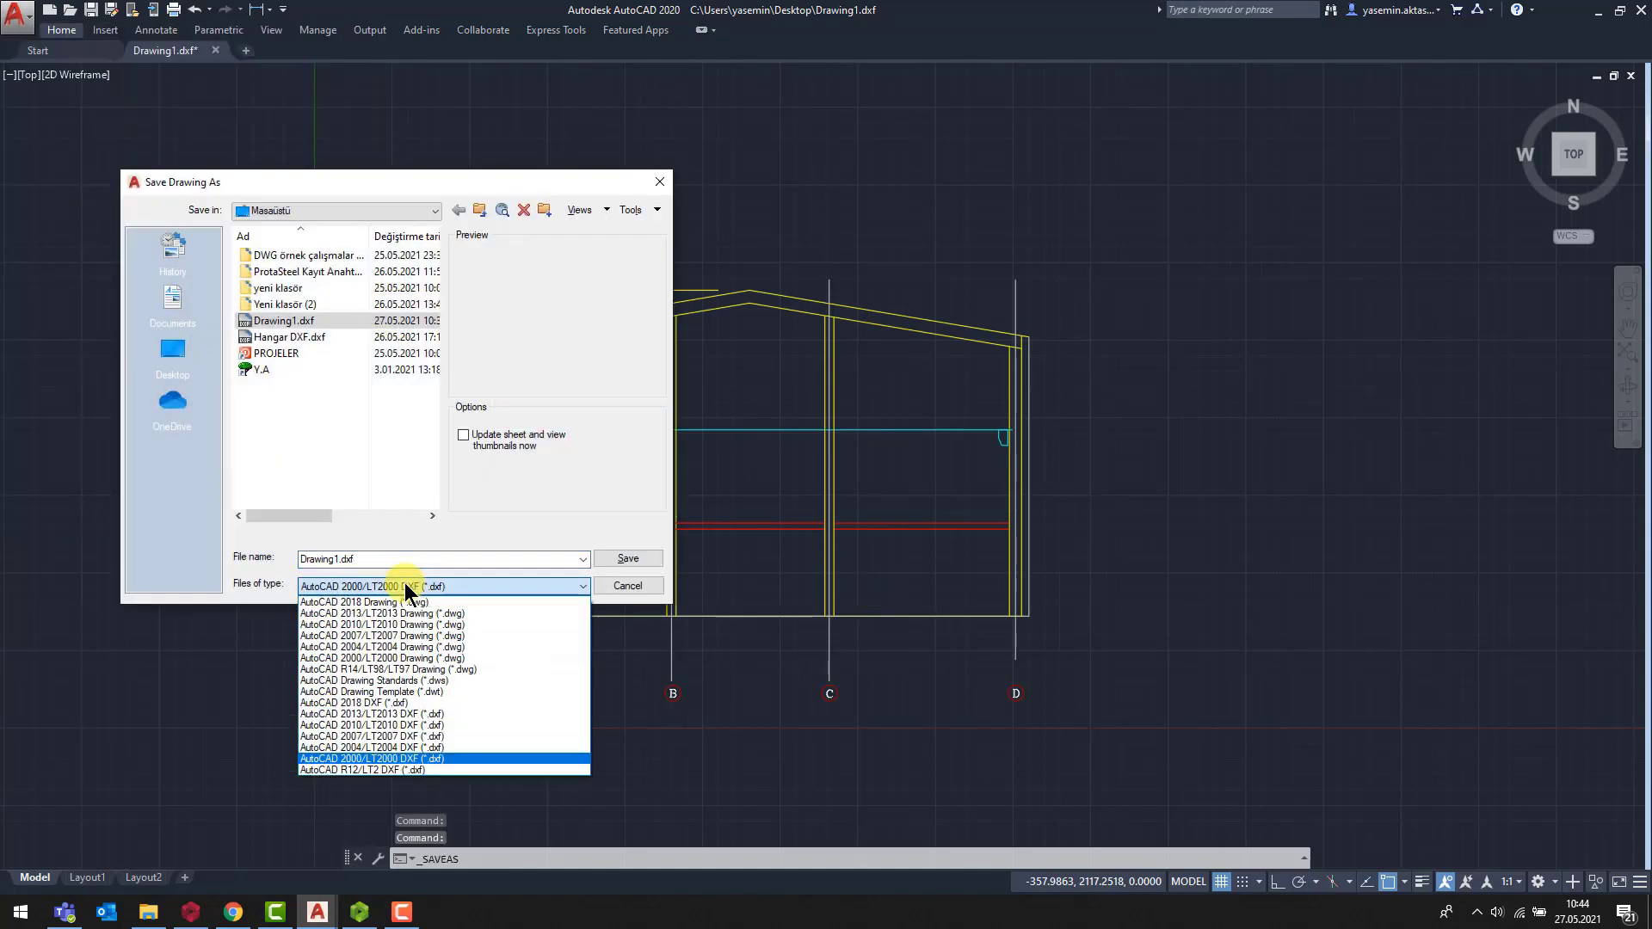
{"action": "left_click", "coordinate": [416, 758]}
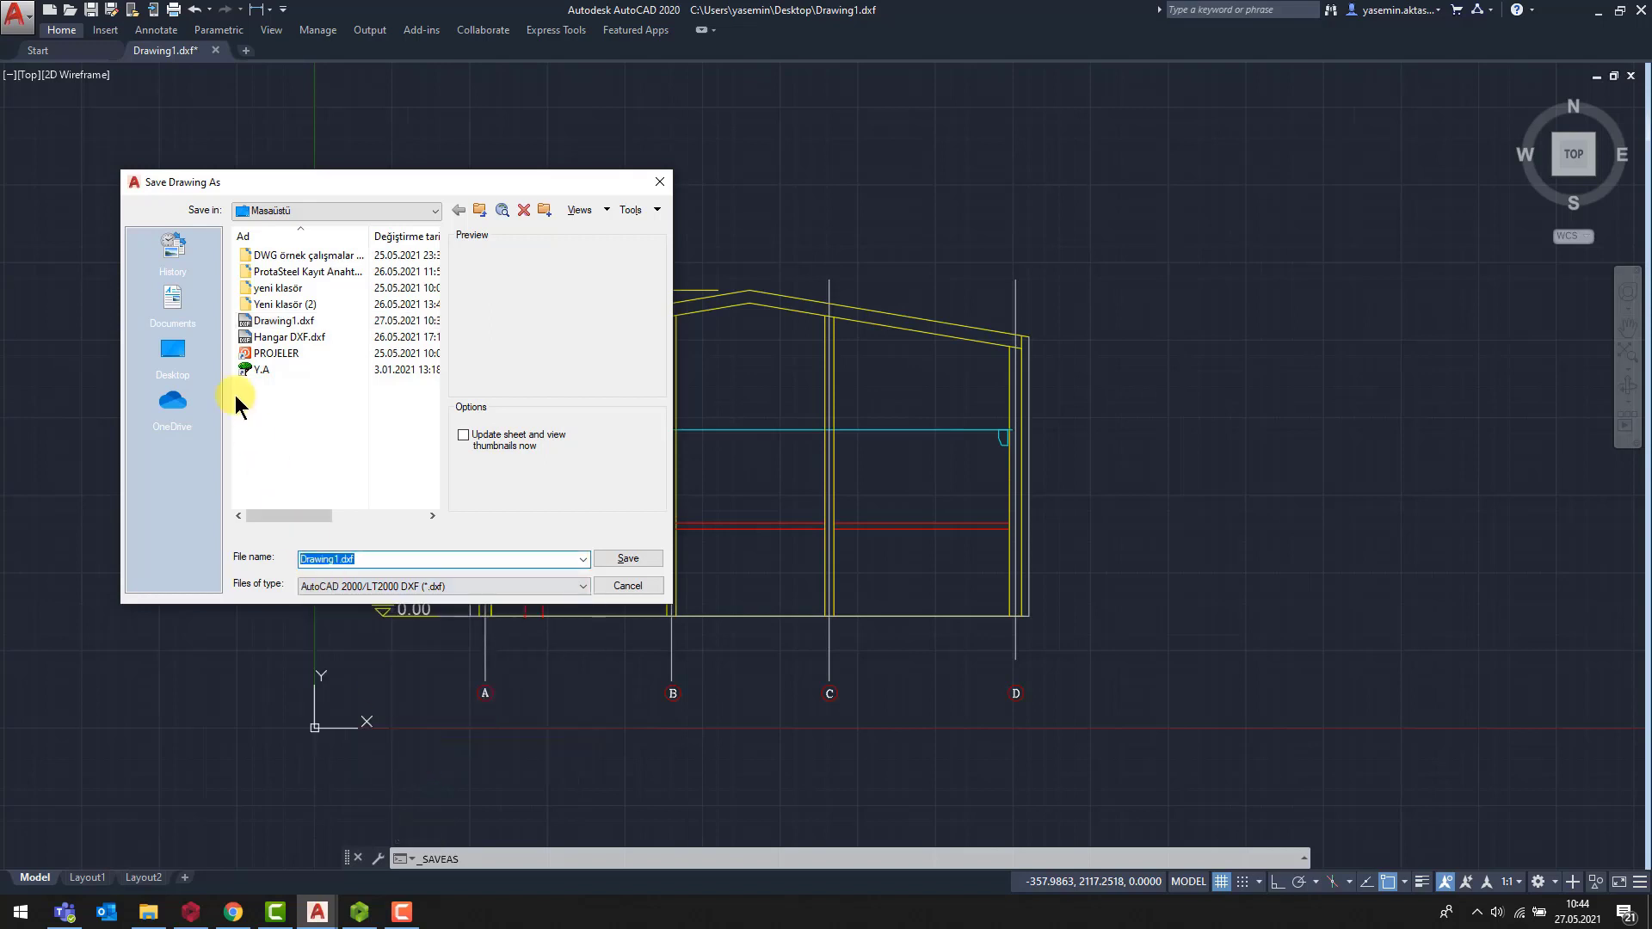
{"action": "left_click", "coordinate": [176, 351]}
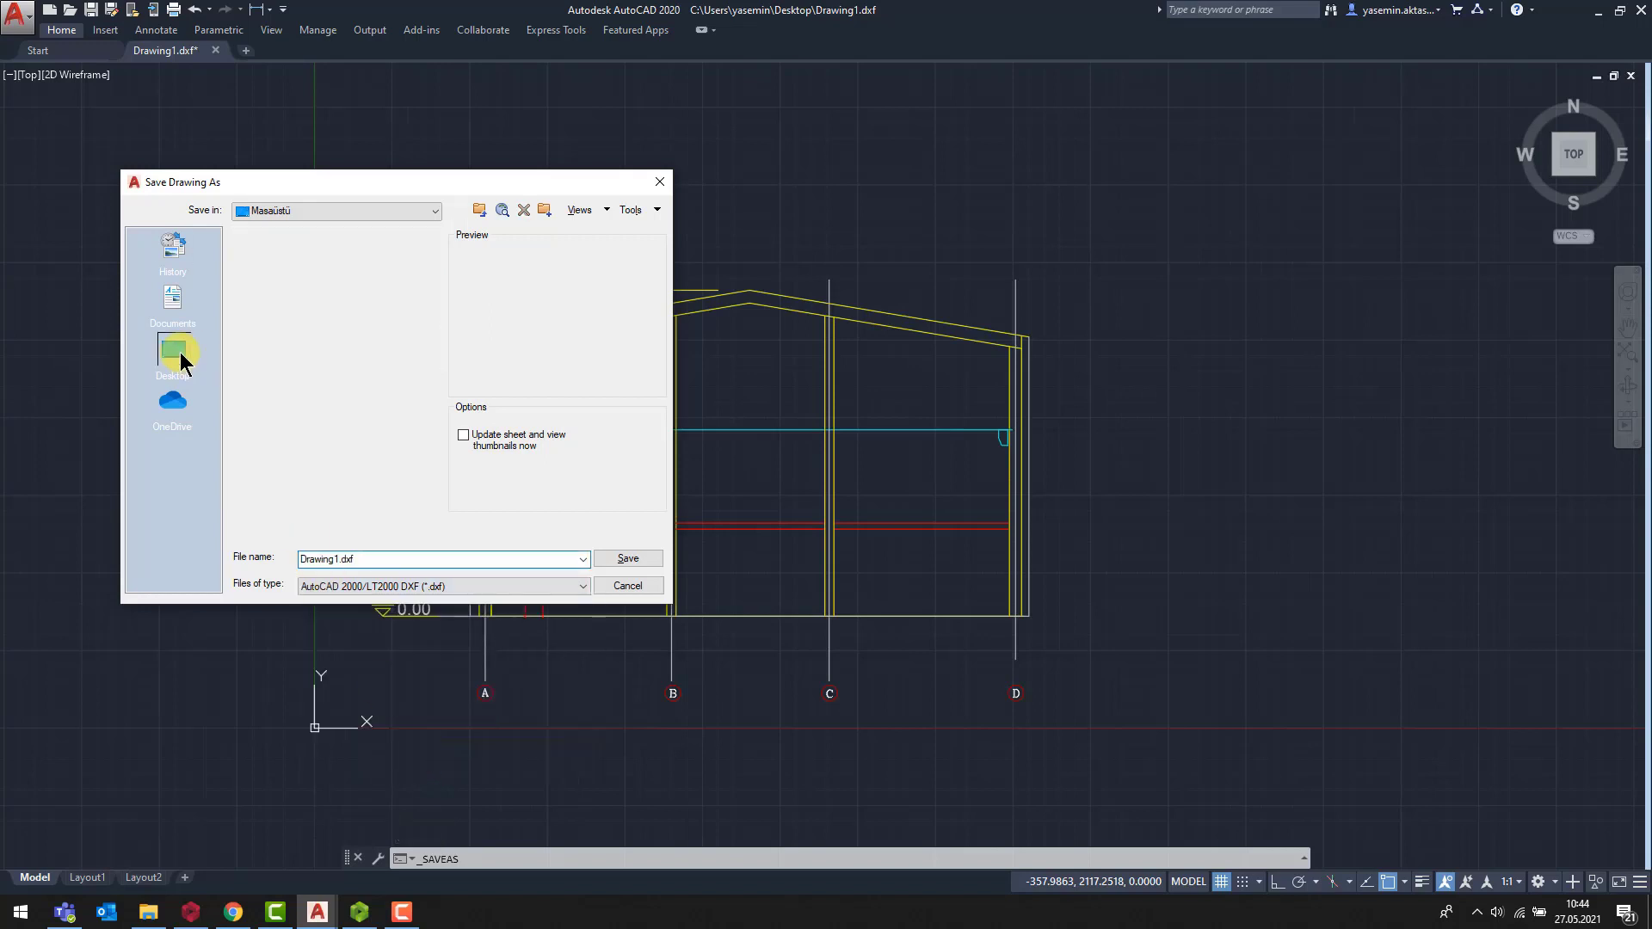
{"action": "left_click", "coordinate": [626, 555]}
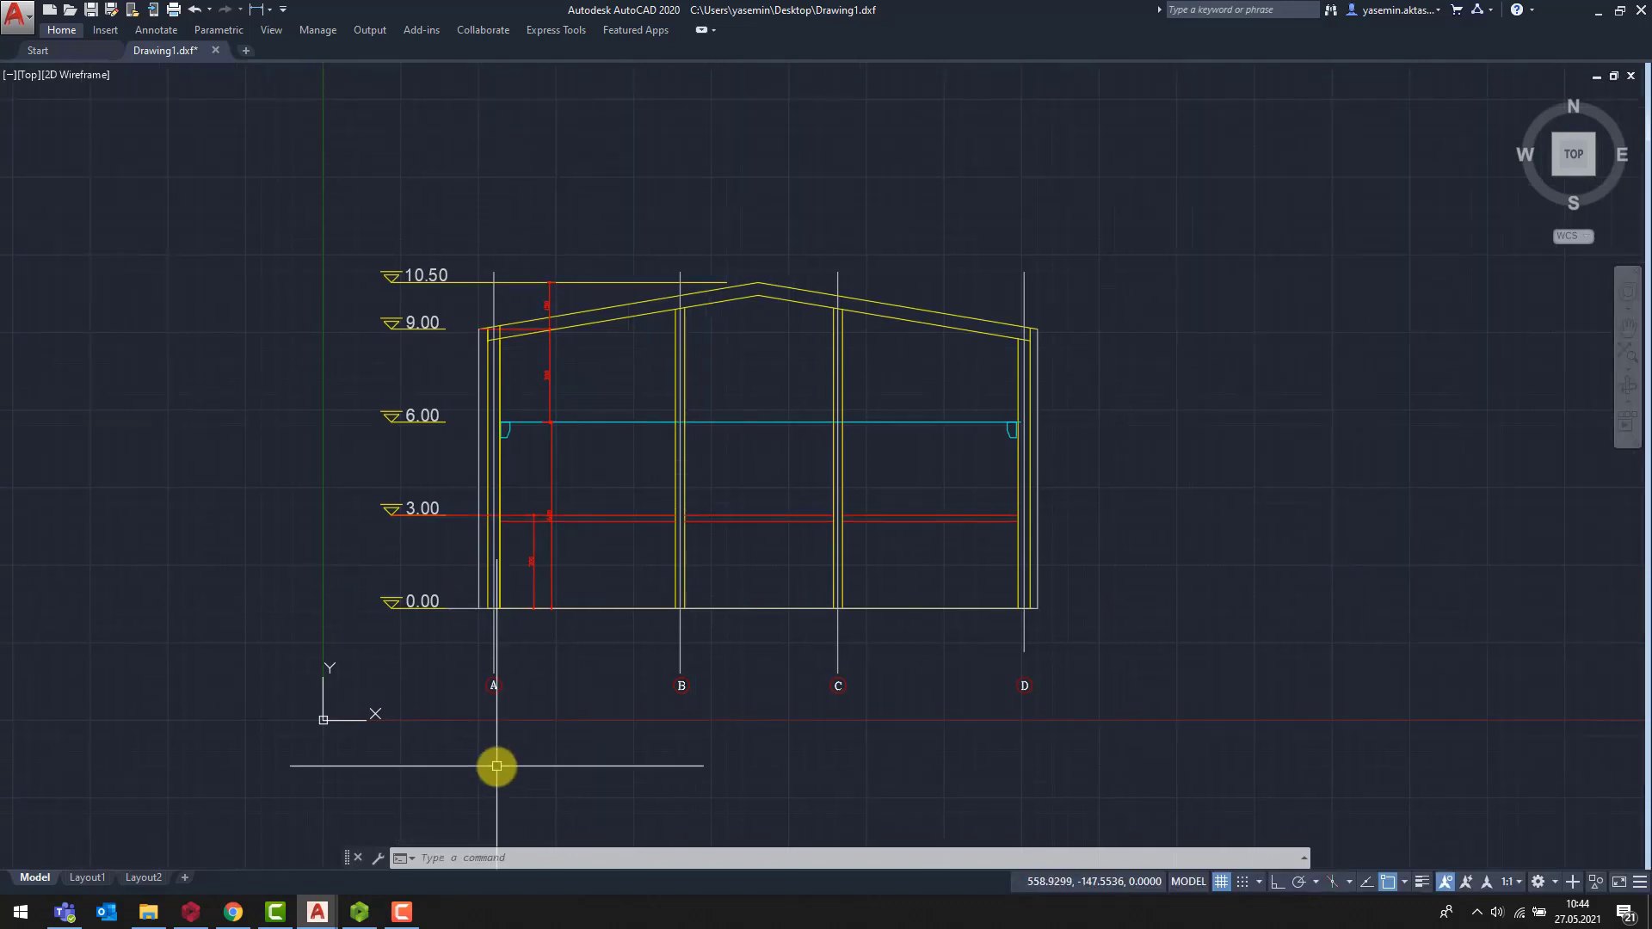
Close AutoCAD, confirming the save and declining the 2018 format.
{"action": "left_click", "coordinate": [1639, 9]}
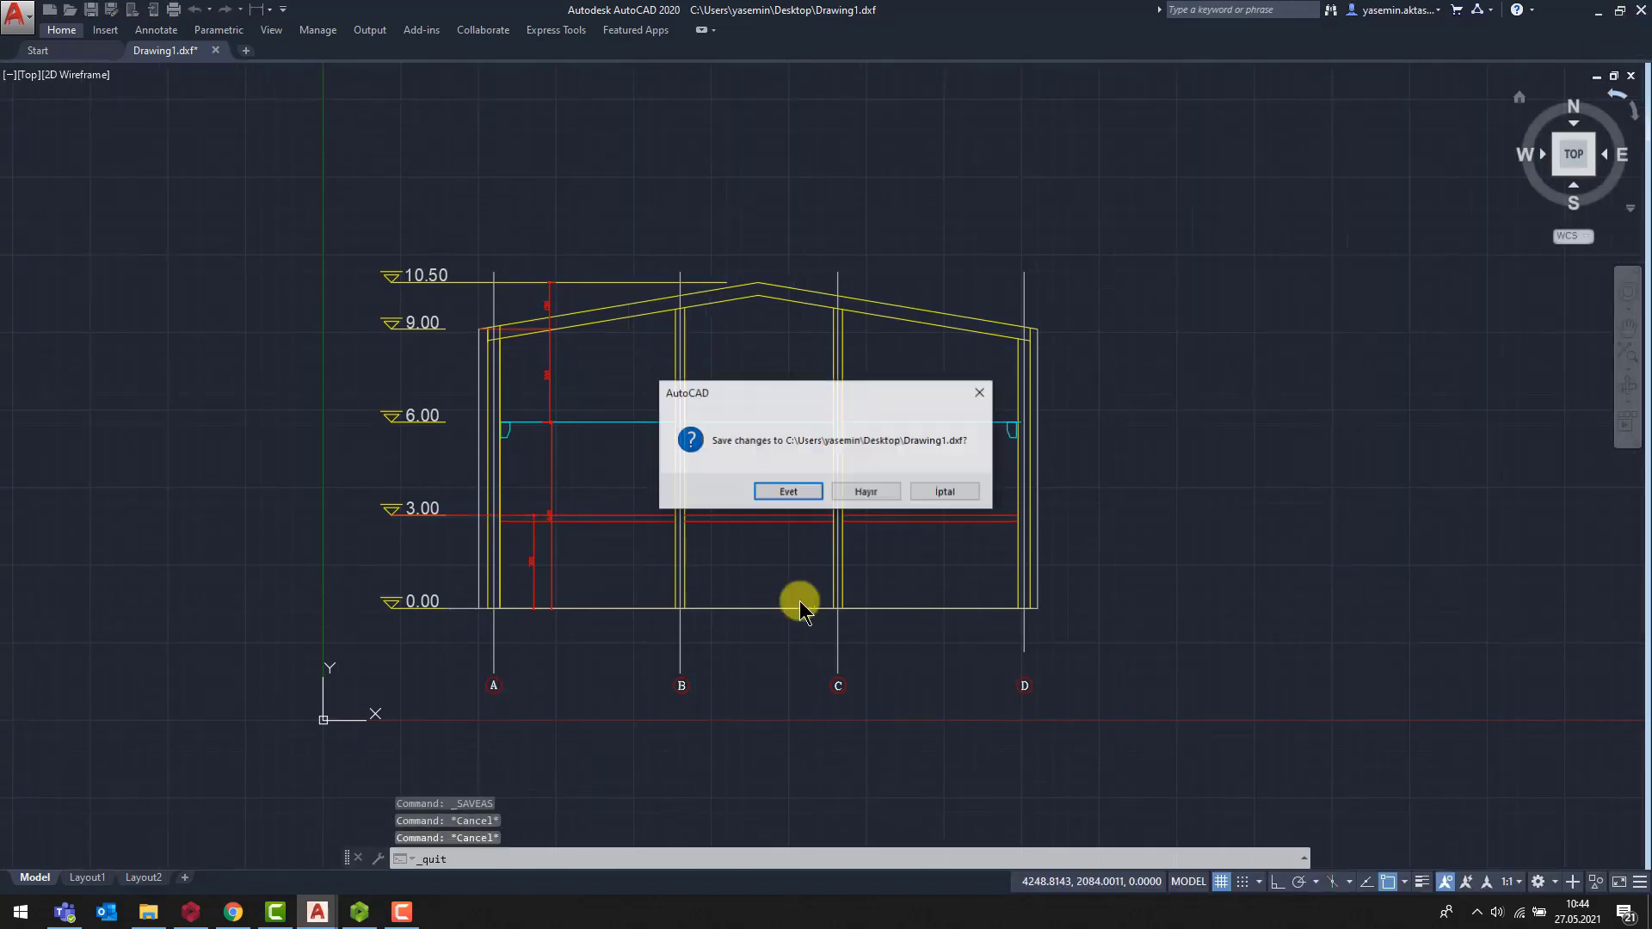
{"action": "key", "text": "Return"}
{"action": "left_click", "coordinate": [860, 494]}
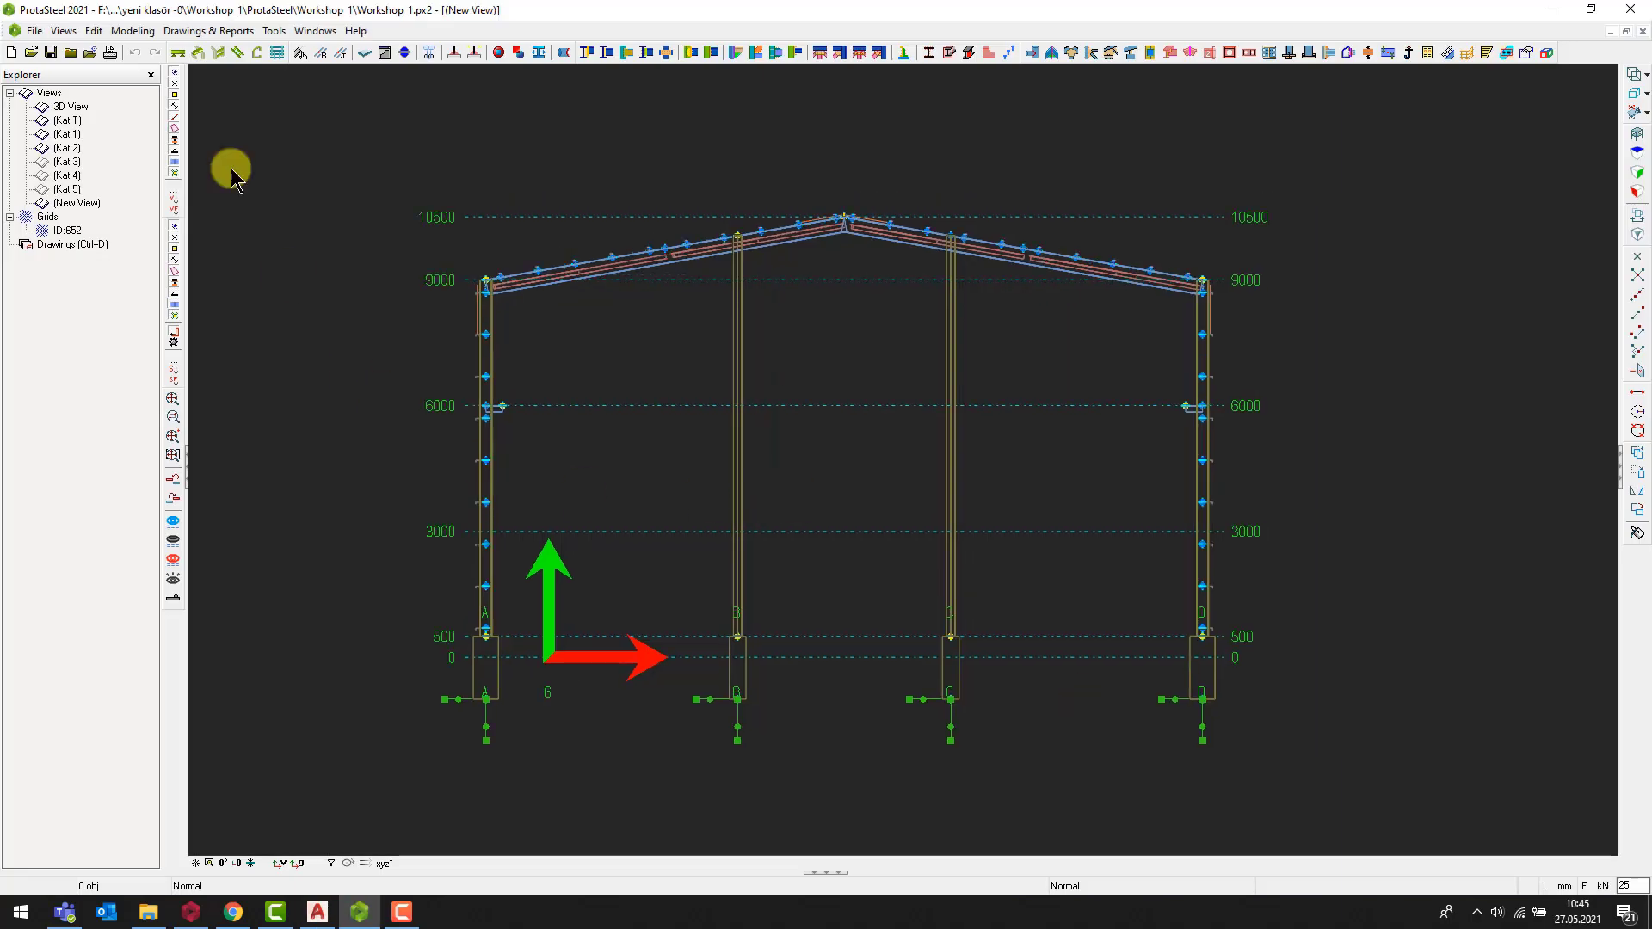
Import Desktop Drawing1.dxf via DXF2000 with the import unit set to cm.
{"action": "left_click", "coordinate": [35, 31]}
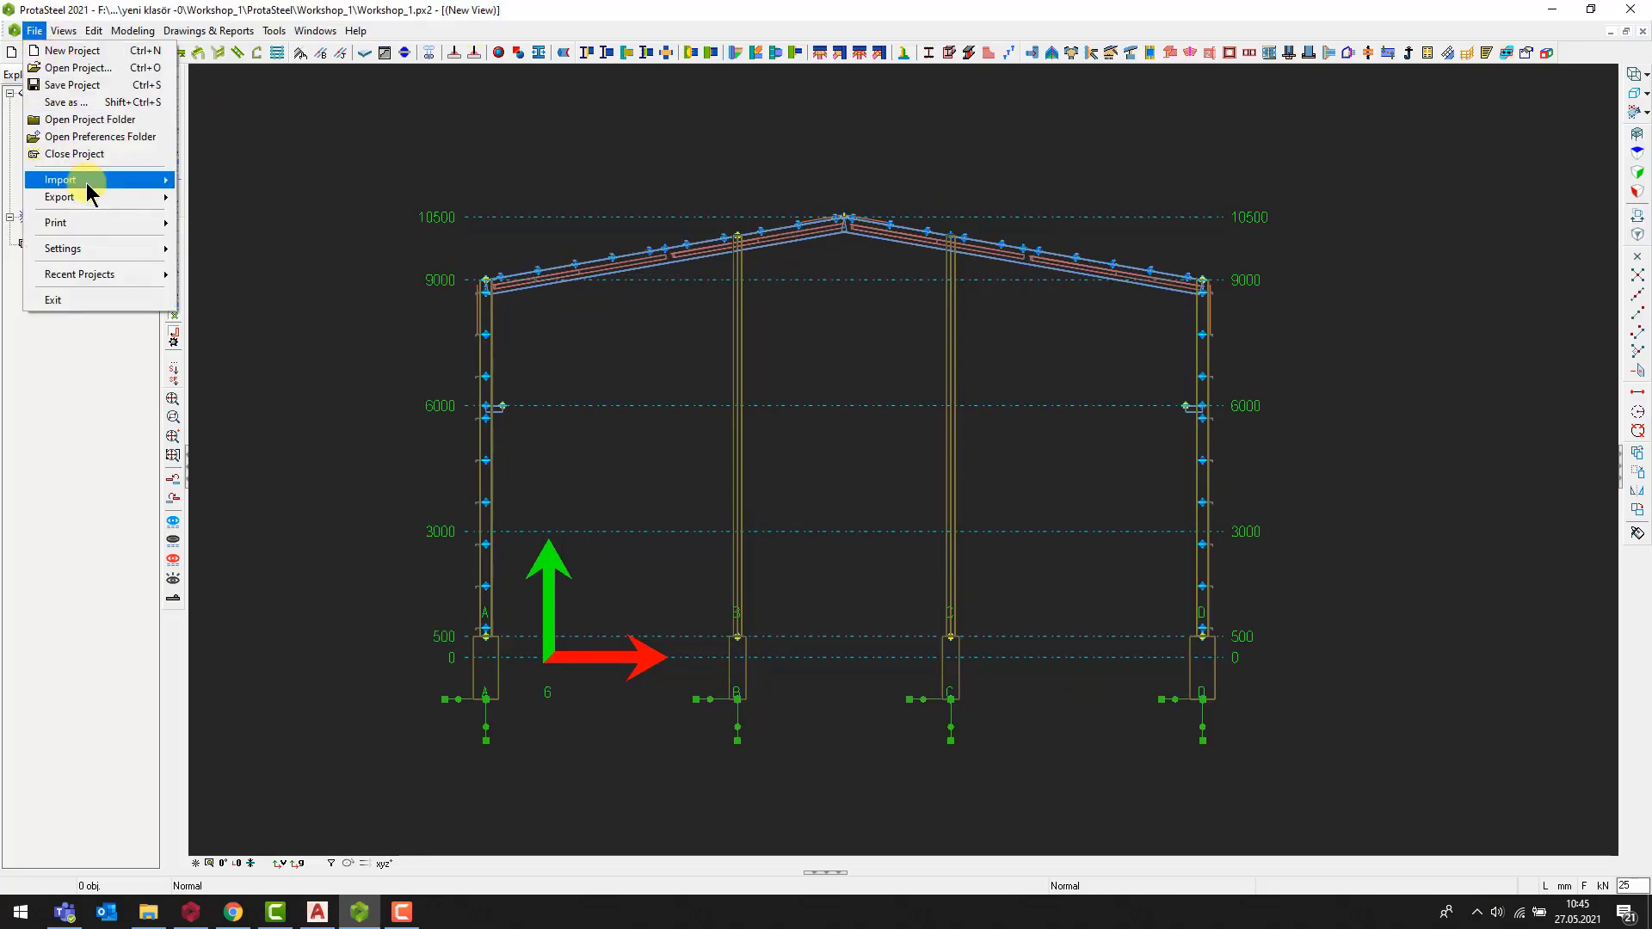
{"action": "mouse_move", "coordinate": [86, 181]}
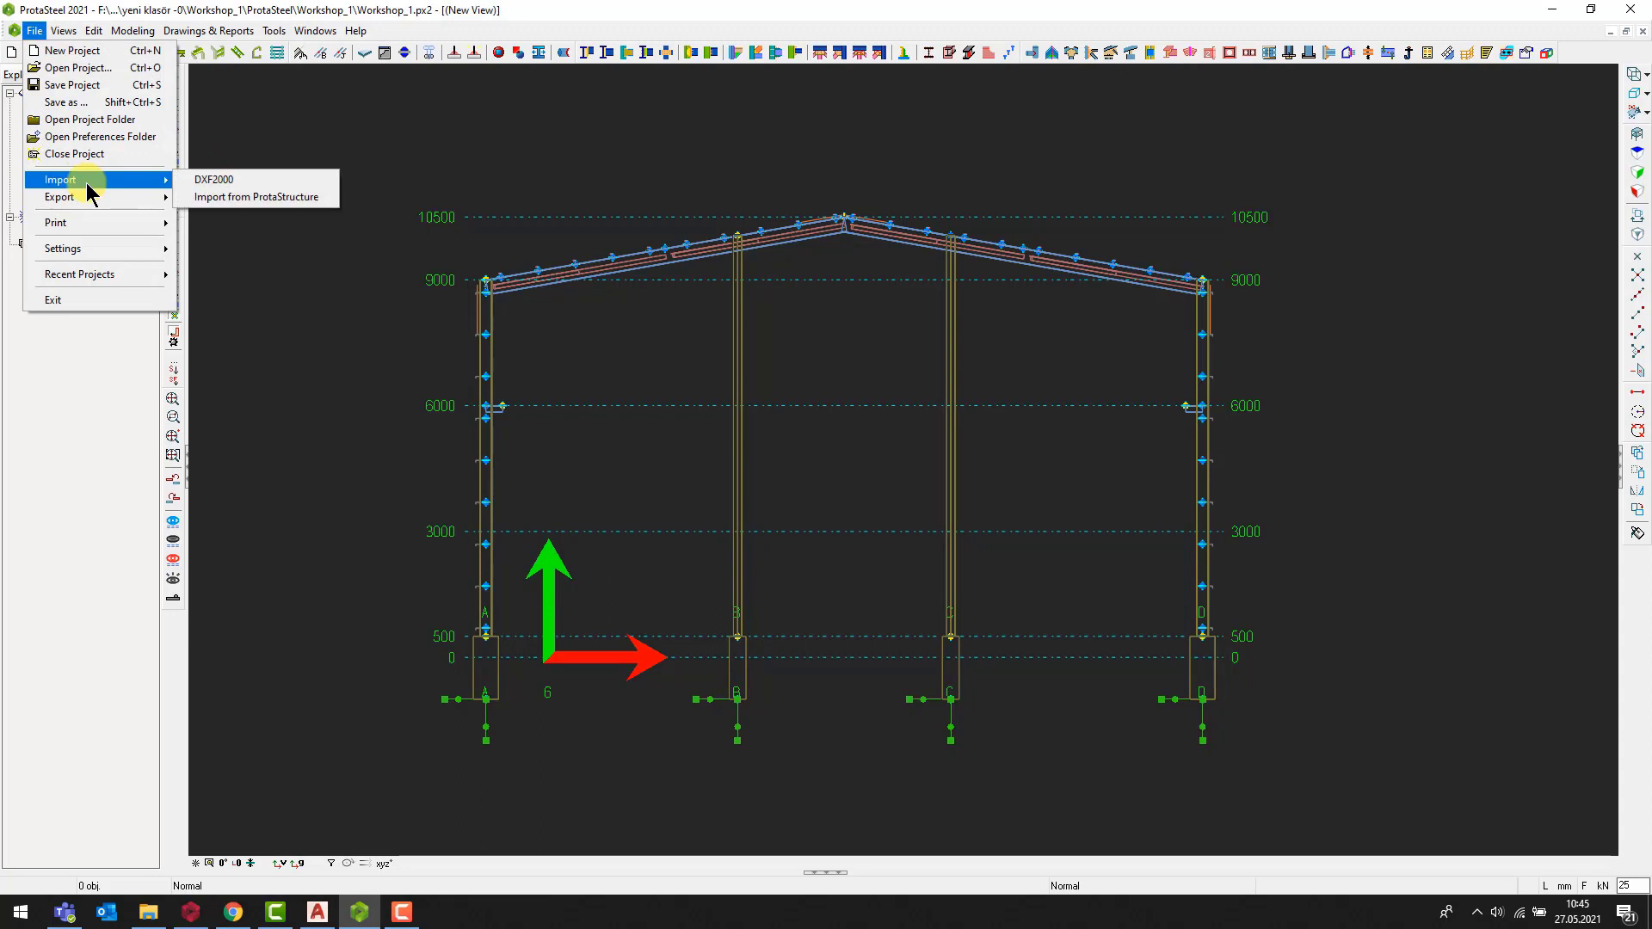
{"action": "left_click", "coordinate": [239, 179]}
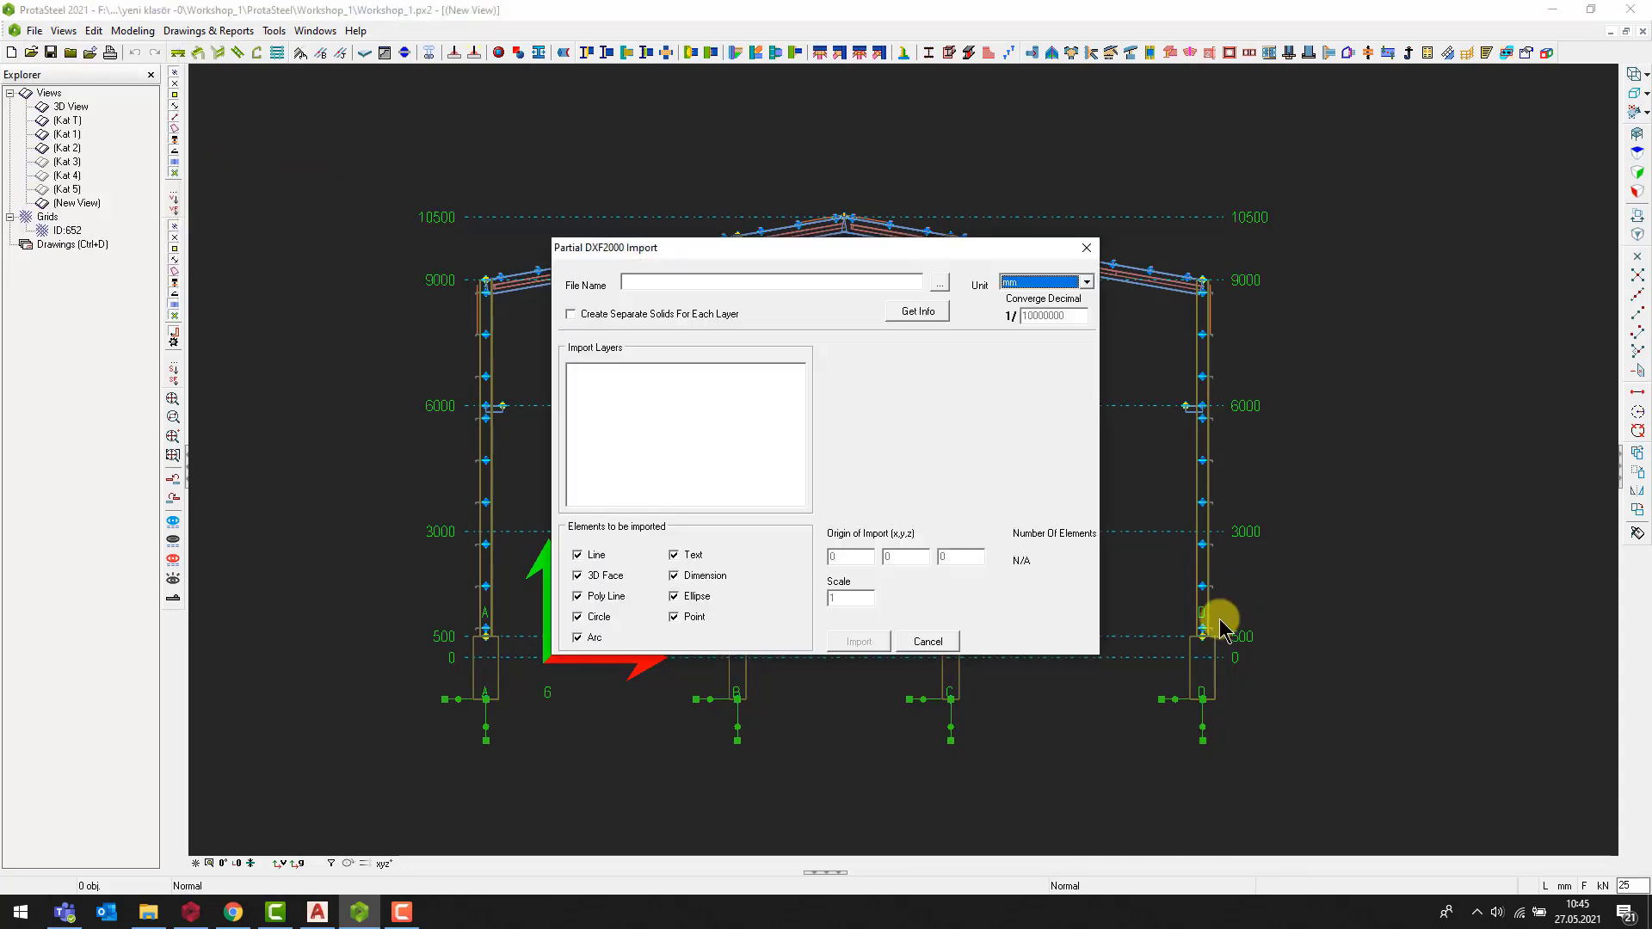
{"action": "left_click", "coordinate": [942, 284]}
{"action": "left_click", "coordinate": [753, 482]}
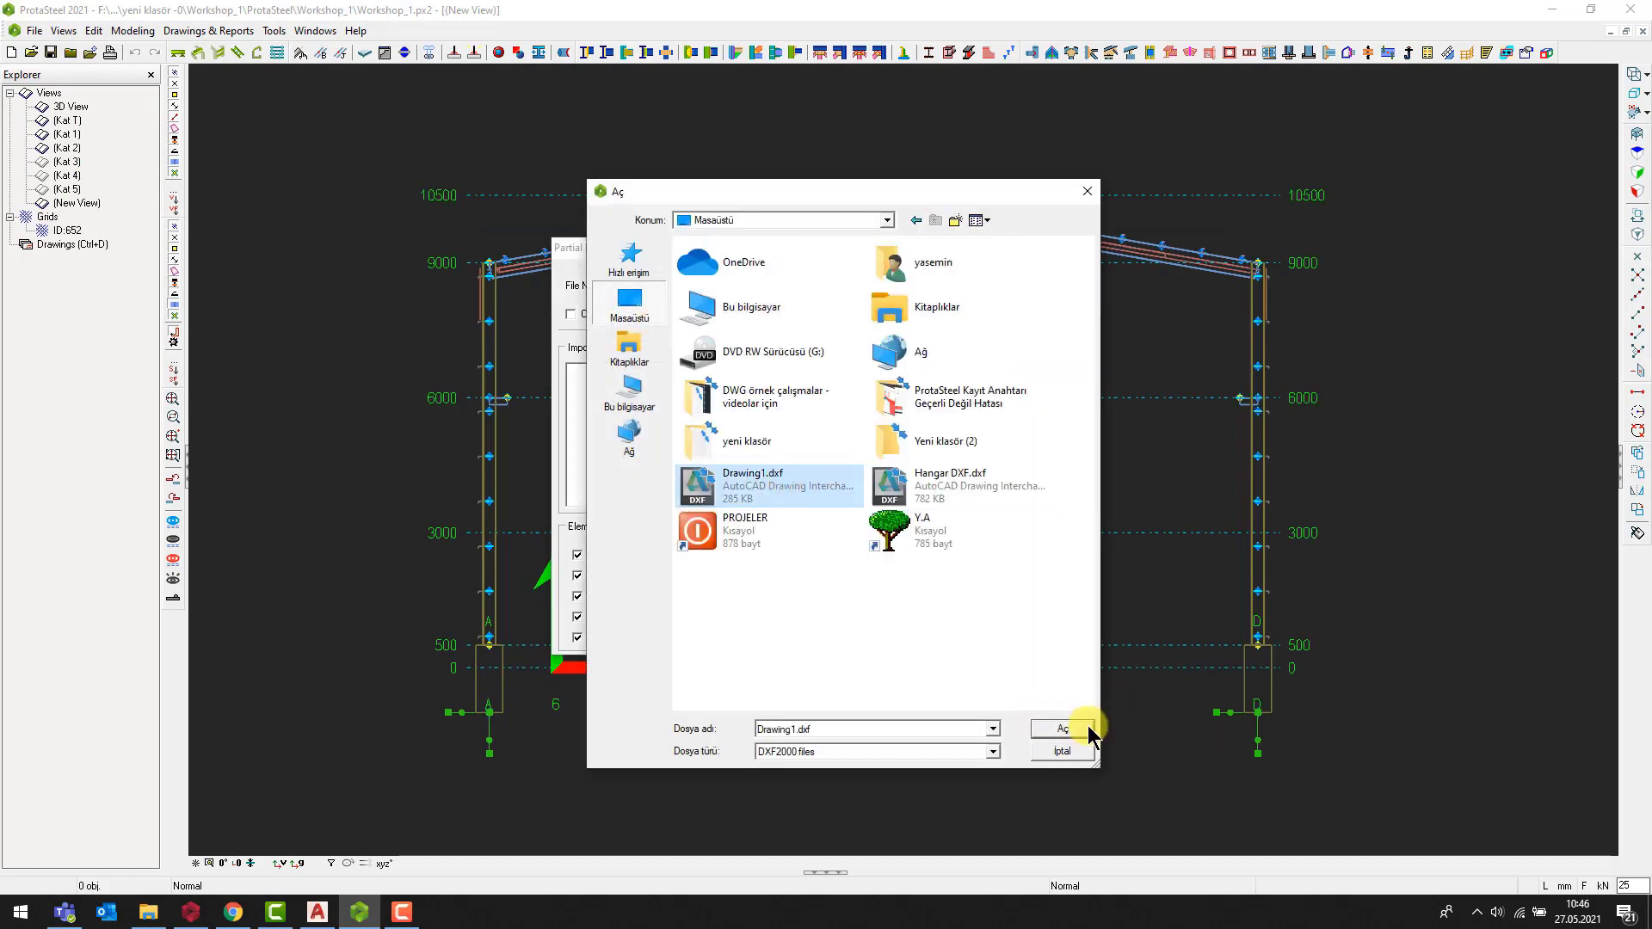
{"action": "left_click", "coordinate": [1082, 729]}
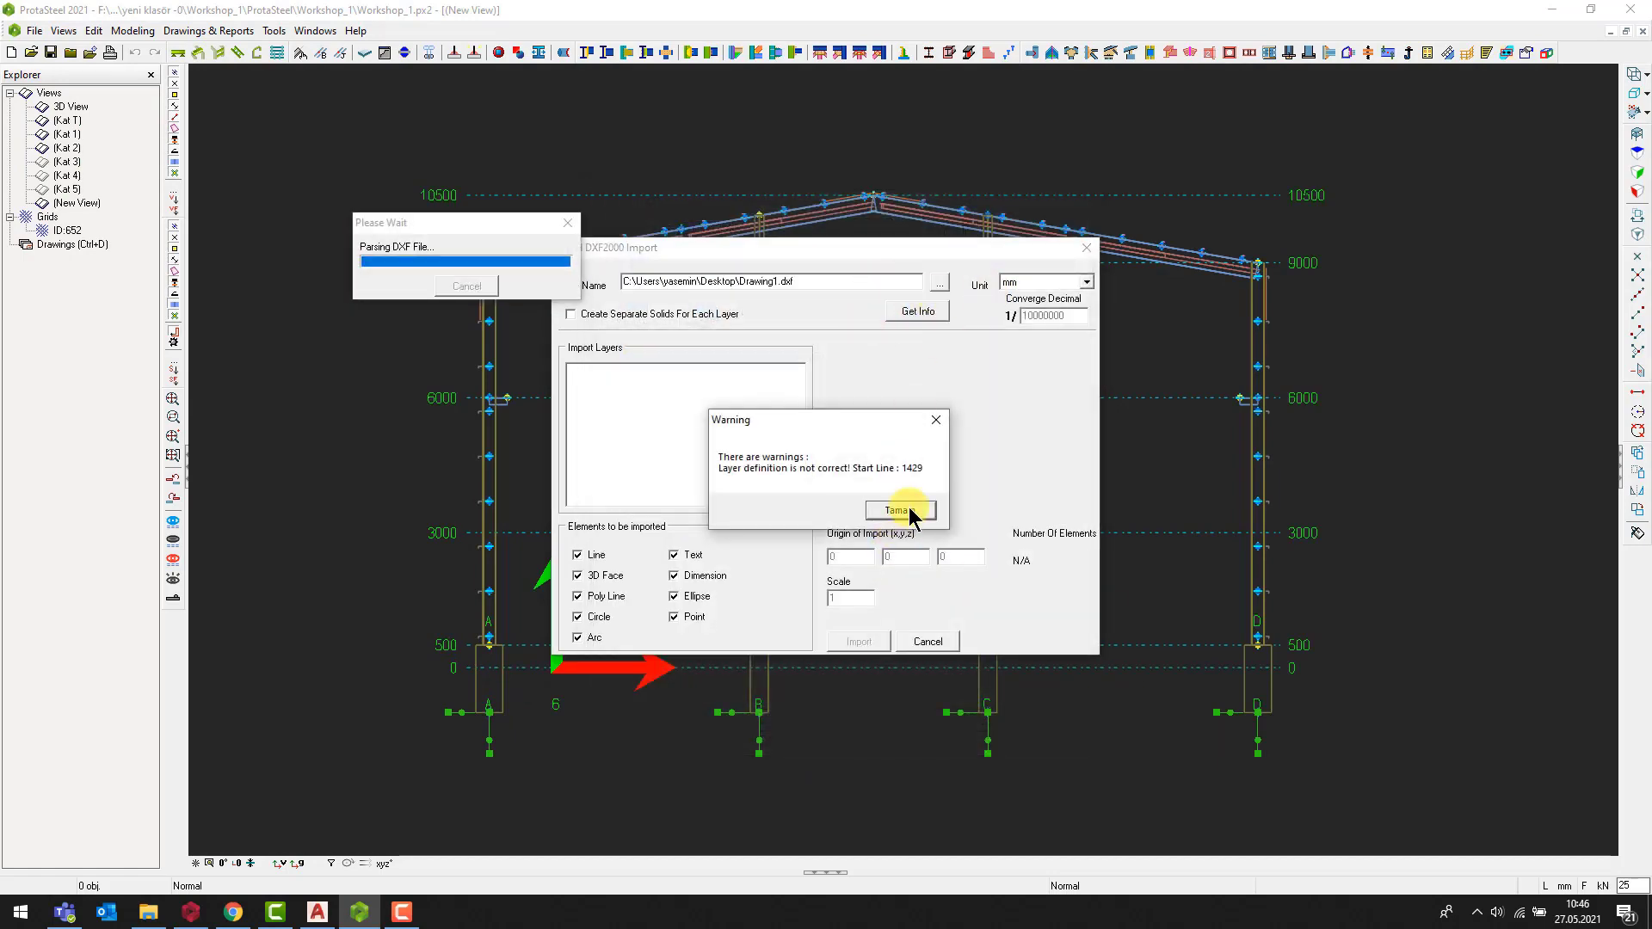
{"action": "left_click", "coordinate": [908, 510]}
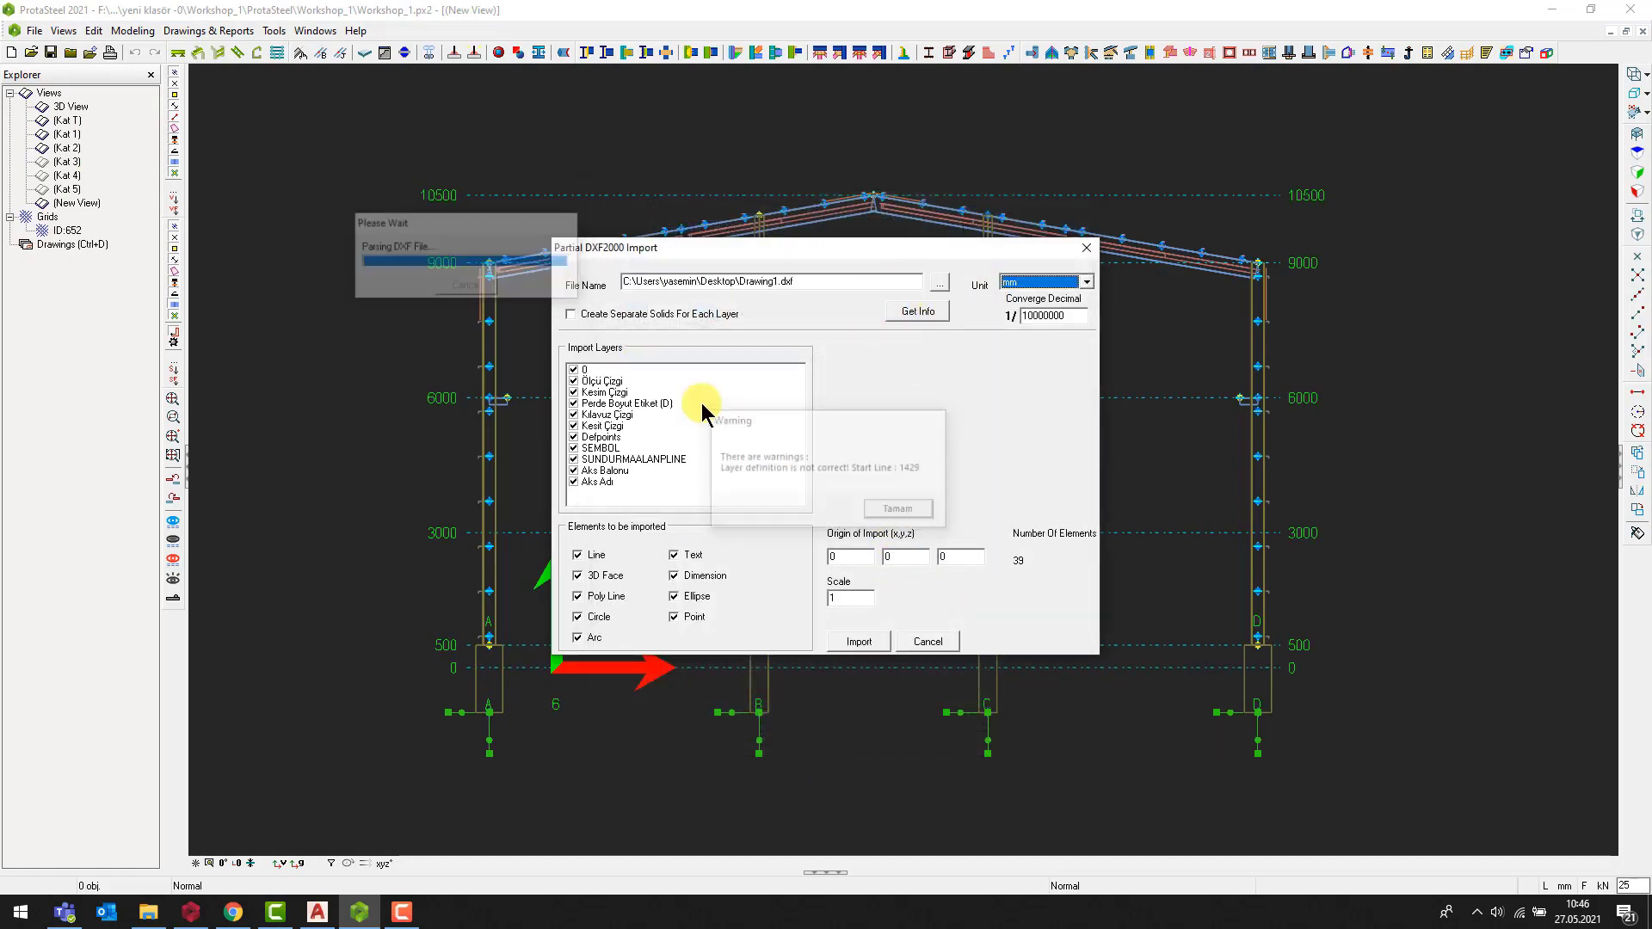
{"action": "left_click", "coordinate": [1060, 281]}
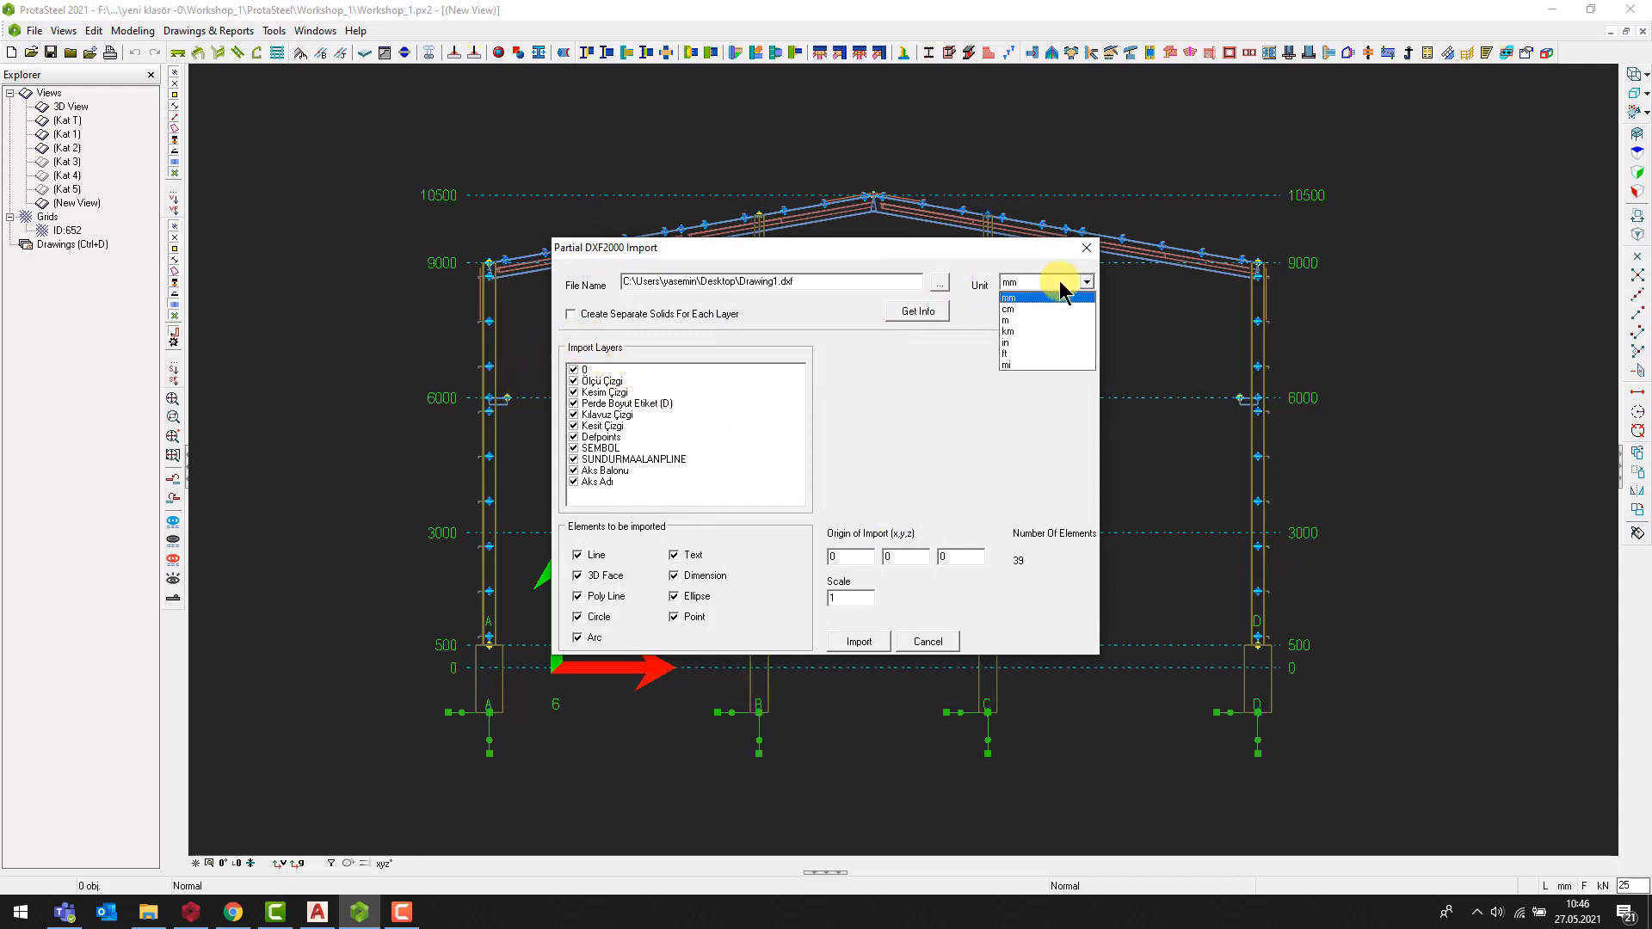
{"action": "left_click", "coordinate": [1017, 309]}
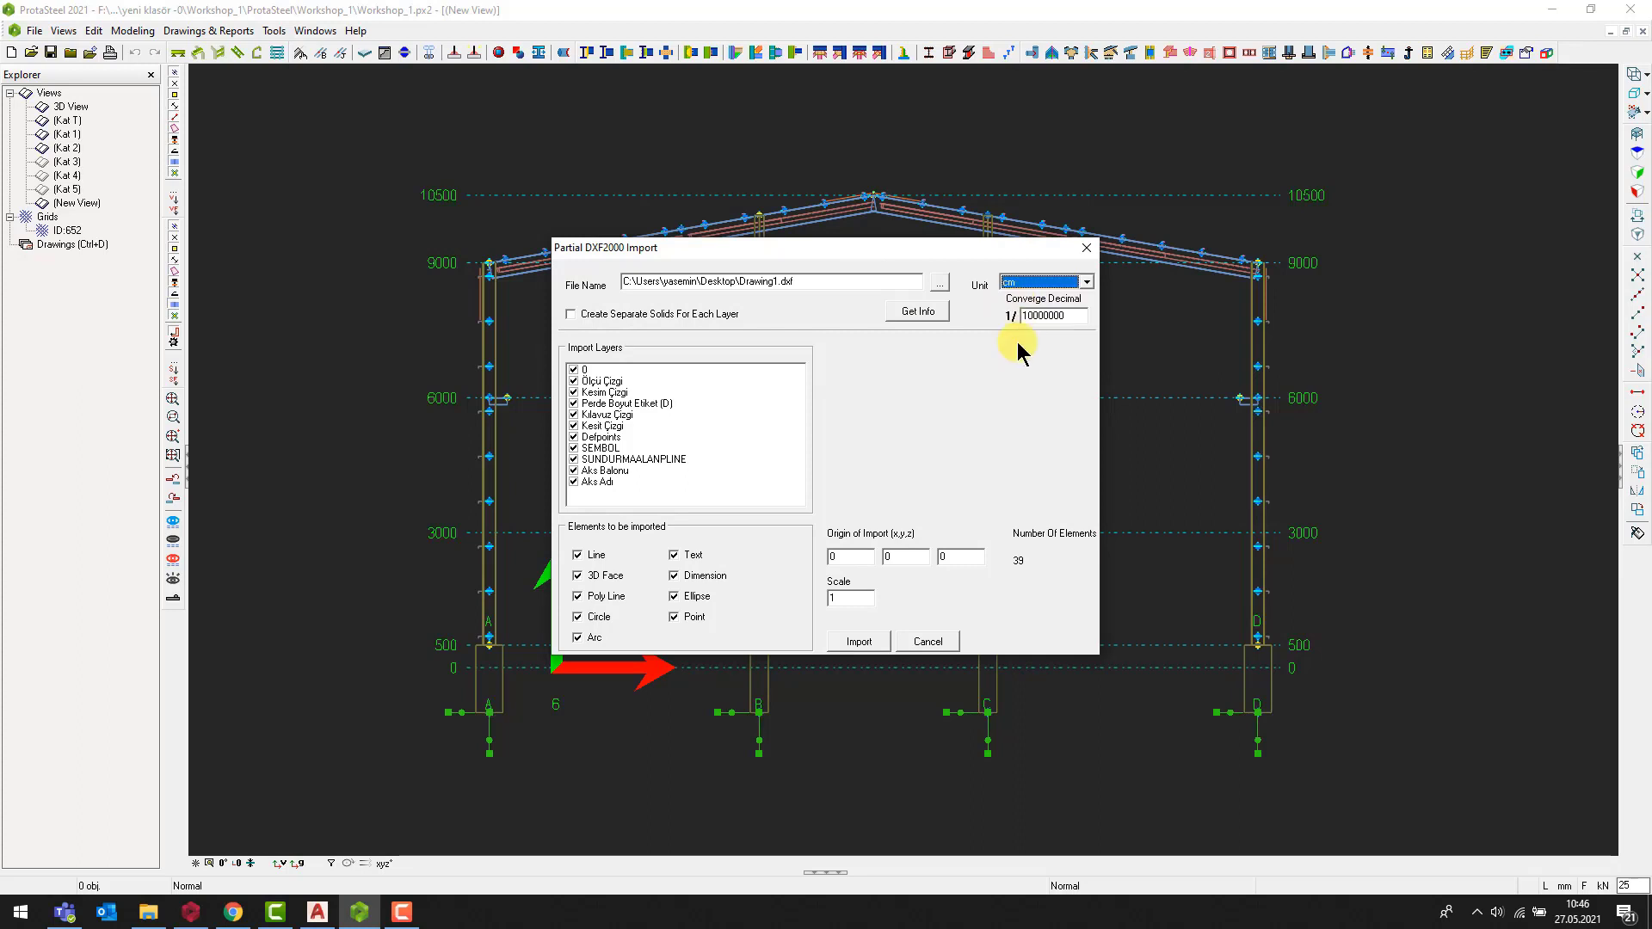
{"action": "left_click", "coordinate": [873, 645]}
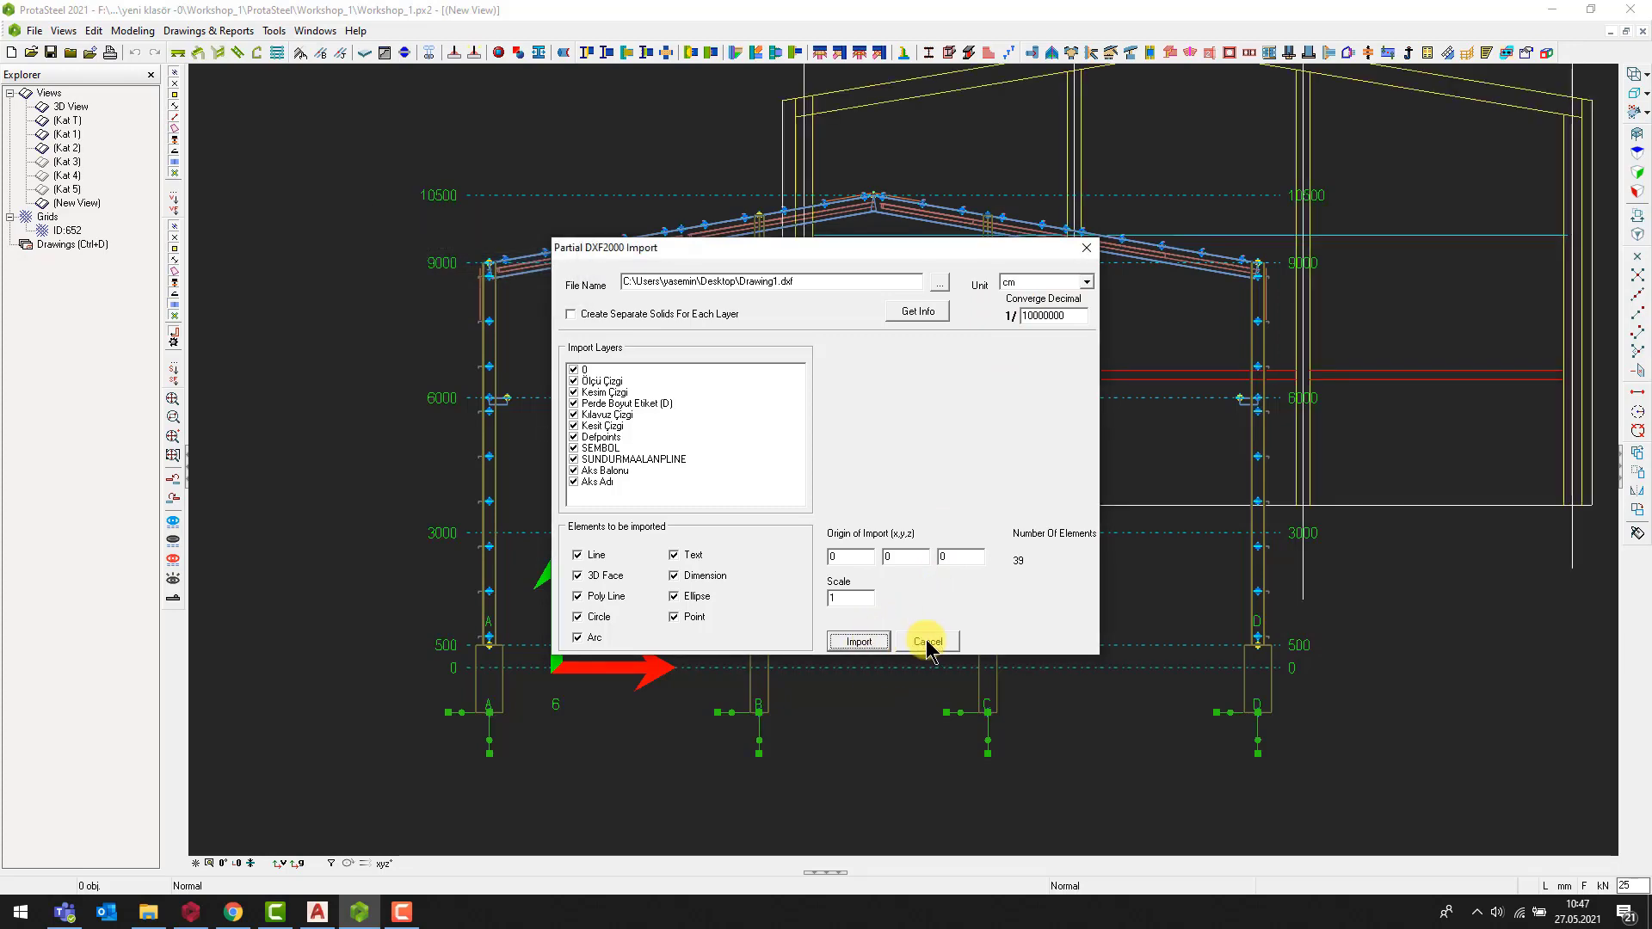
Close the import dialog and move the imported DXF block, taking the roof apex as base point.
{"action": "left_click", "coordinate": [927, 645]}
{"action": "scroll", "coordinate": [884, 664], "scroll_direction": "down", "scroll_amount": 3}
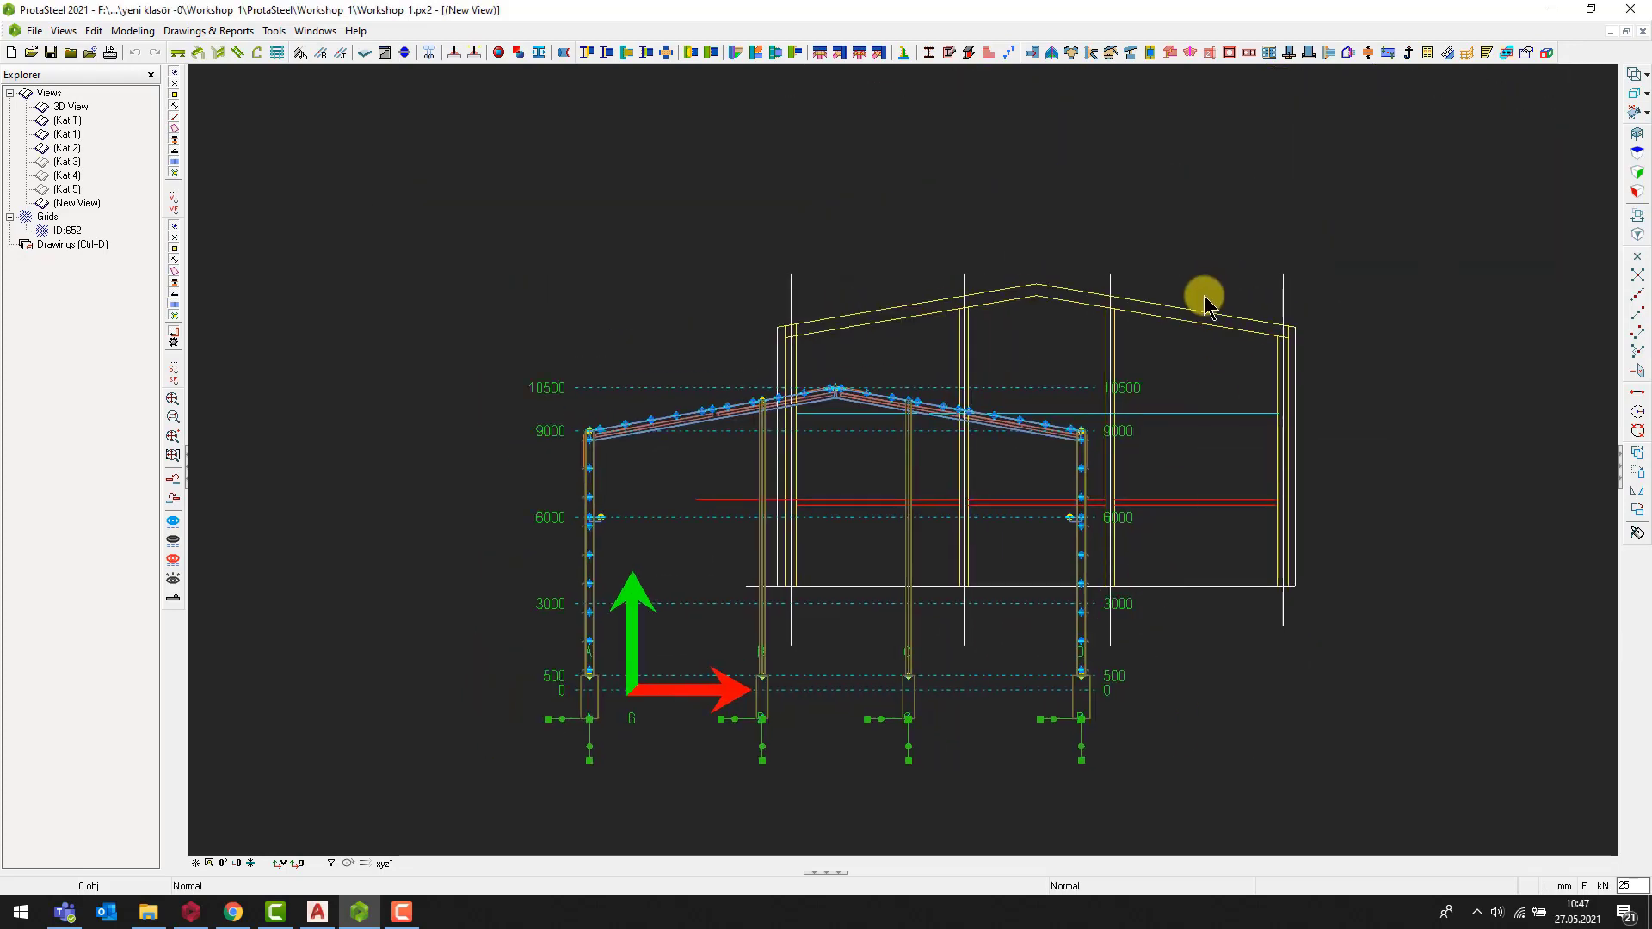
{"action": "left_click", "coordinate": [1202, 318]}
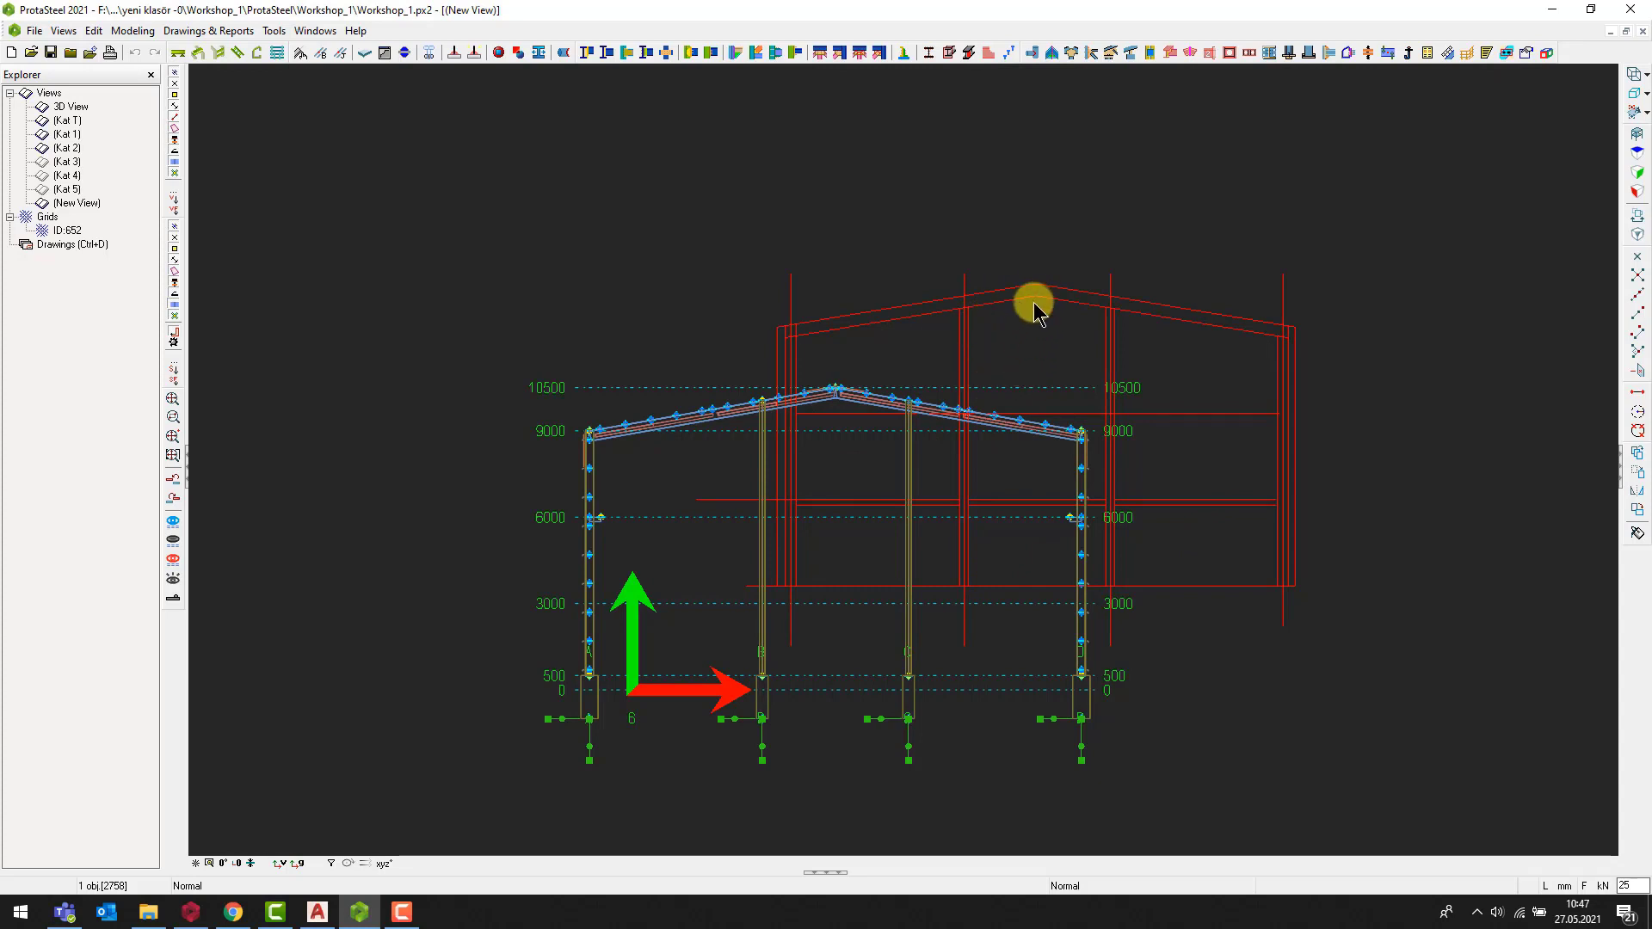
{"action": "right_click", "coordinate": [1044, 366]}
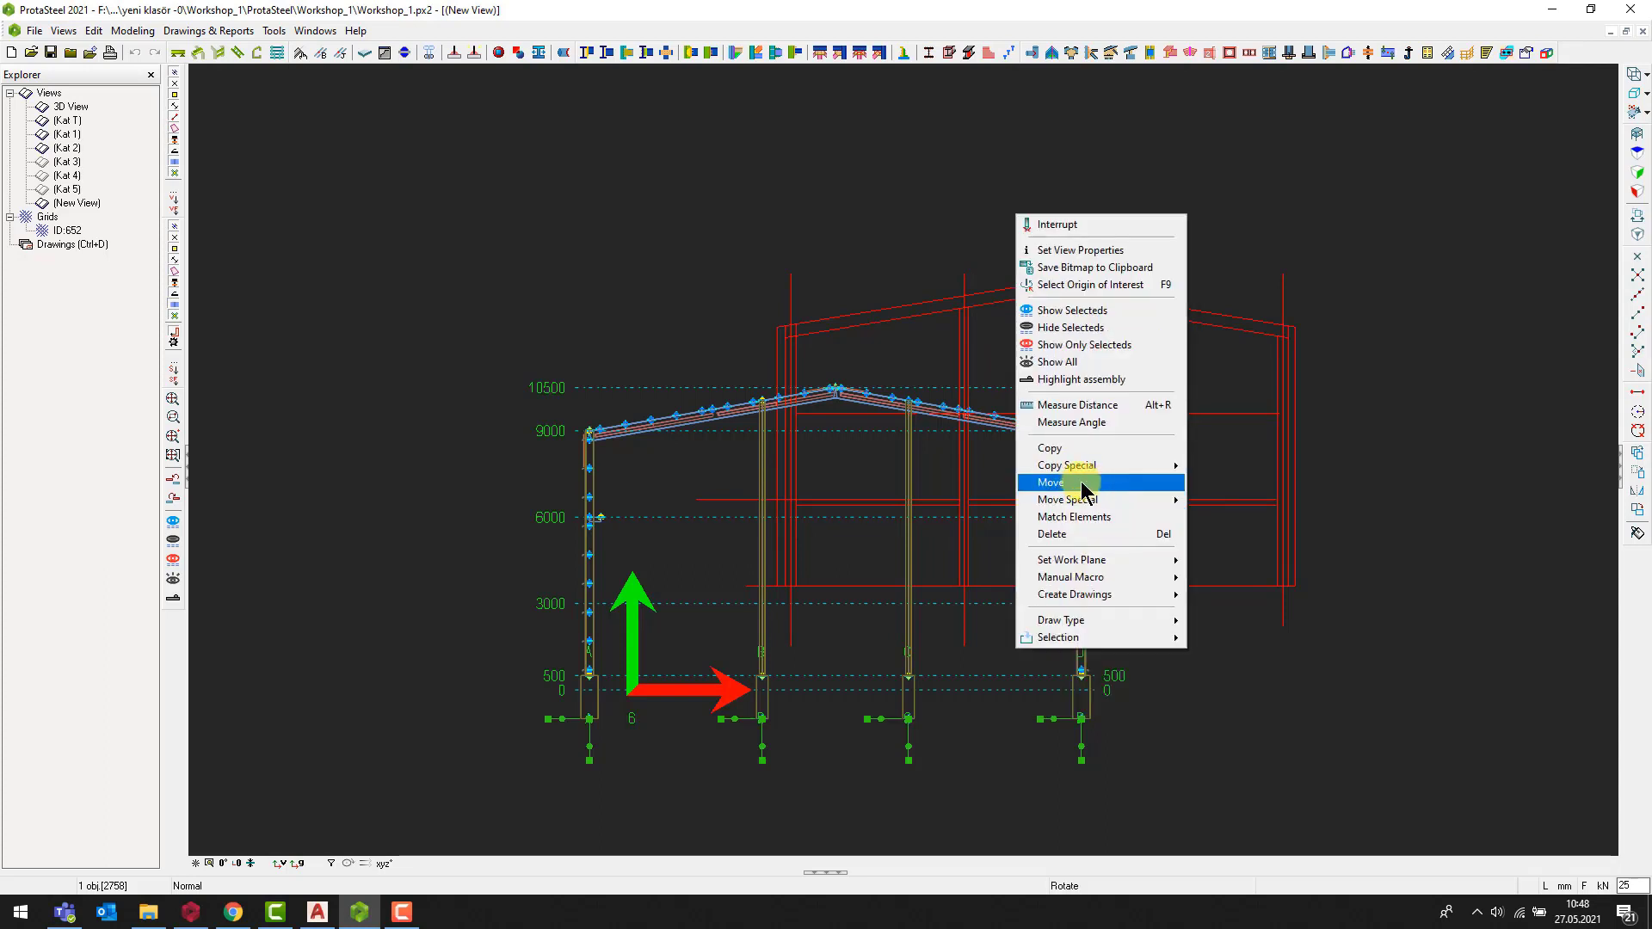
{"action": "left_click", "coordinate": [1082, 489]}
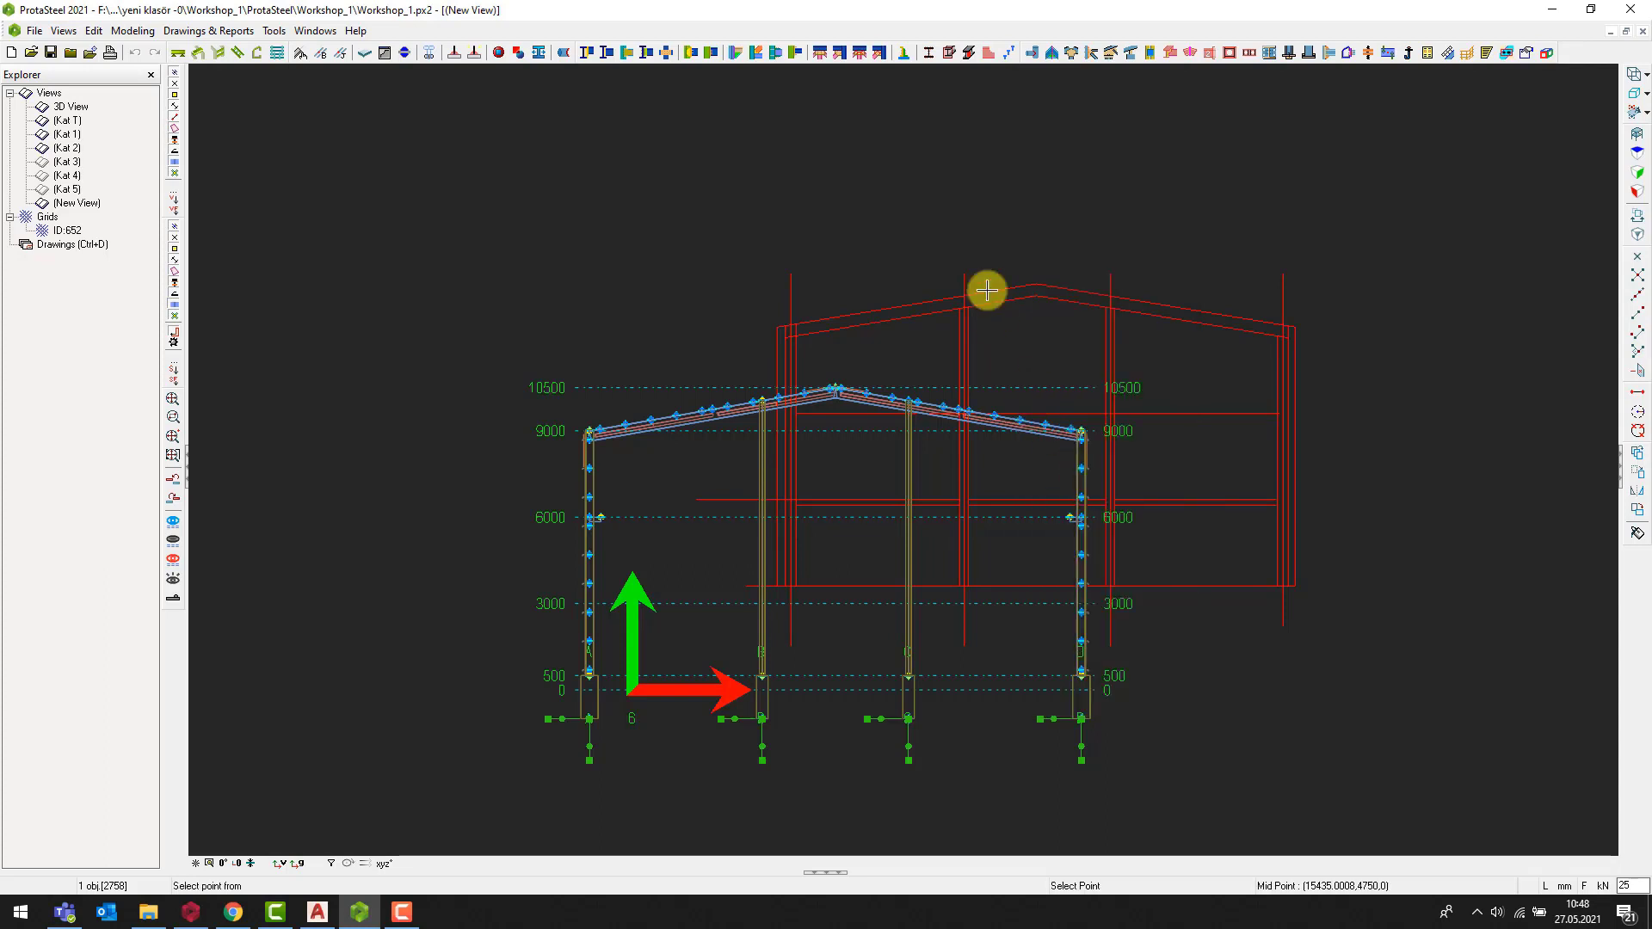
{"action": "scroll", "coordinate": [836, 388], "scroll_direction": "up", "scroll_amount": 8}
{"action": "left_click", "coordinate": [836, 389]}
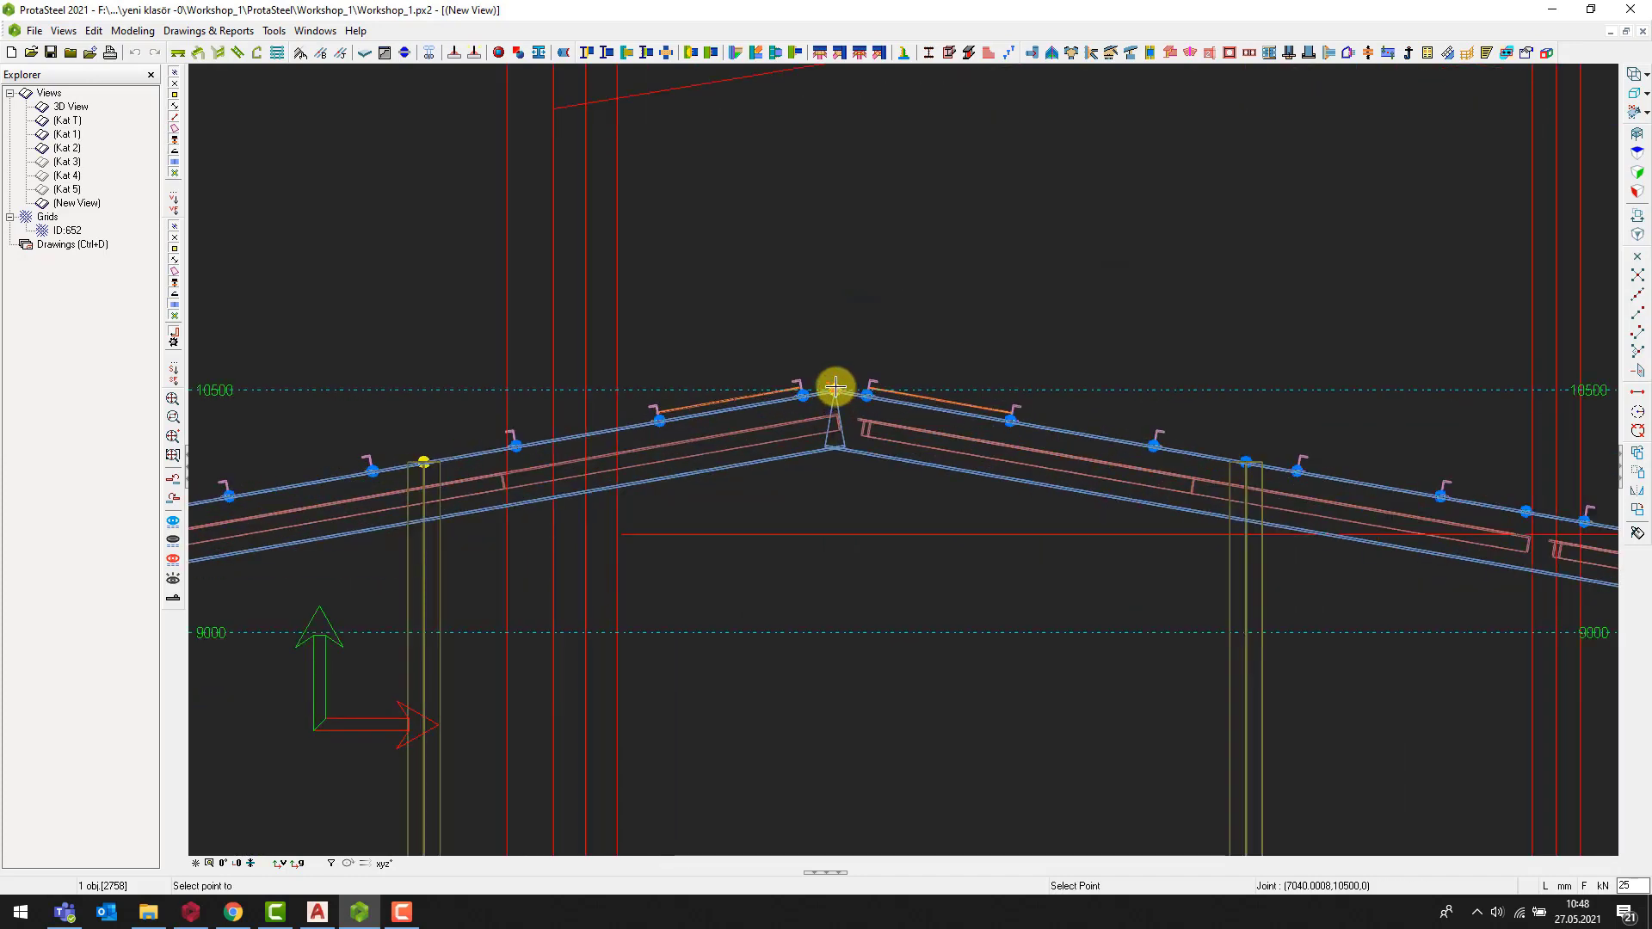
Drop the imported drawing over the steel frame's ridge joint and zoom to column A's base.
{"action": "left_click", "coordinate": [1009, 416]}
{"action": "scroll", "coordinate": [1009, 417], "scroll_direction": "down", "scroll_amount": 8}
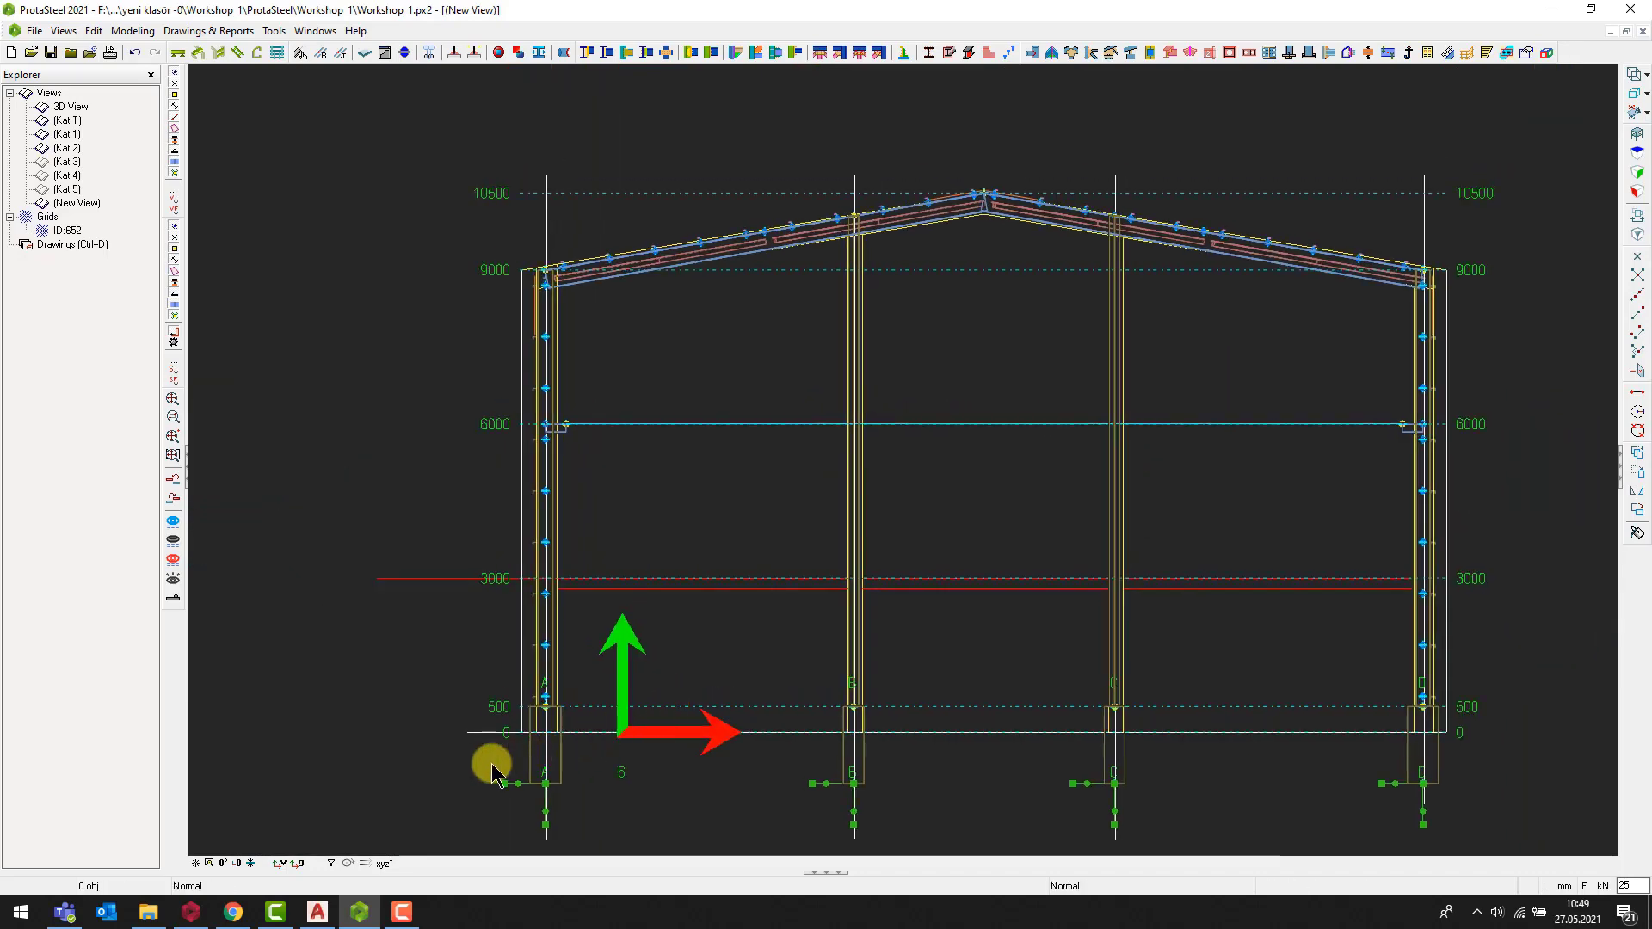
{"action": "scroll", "coordinate": [497, 737], "scroll_direction": "up", "scroll_amount": 8}
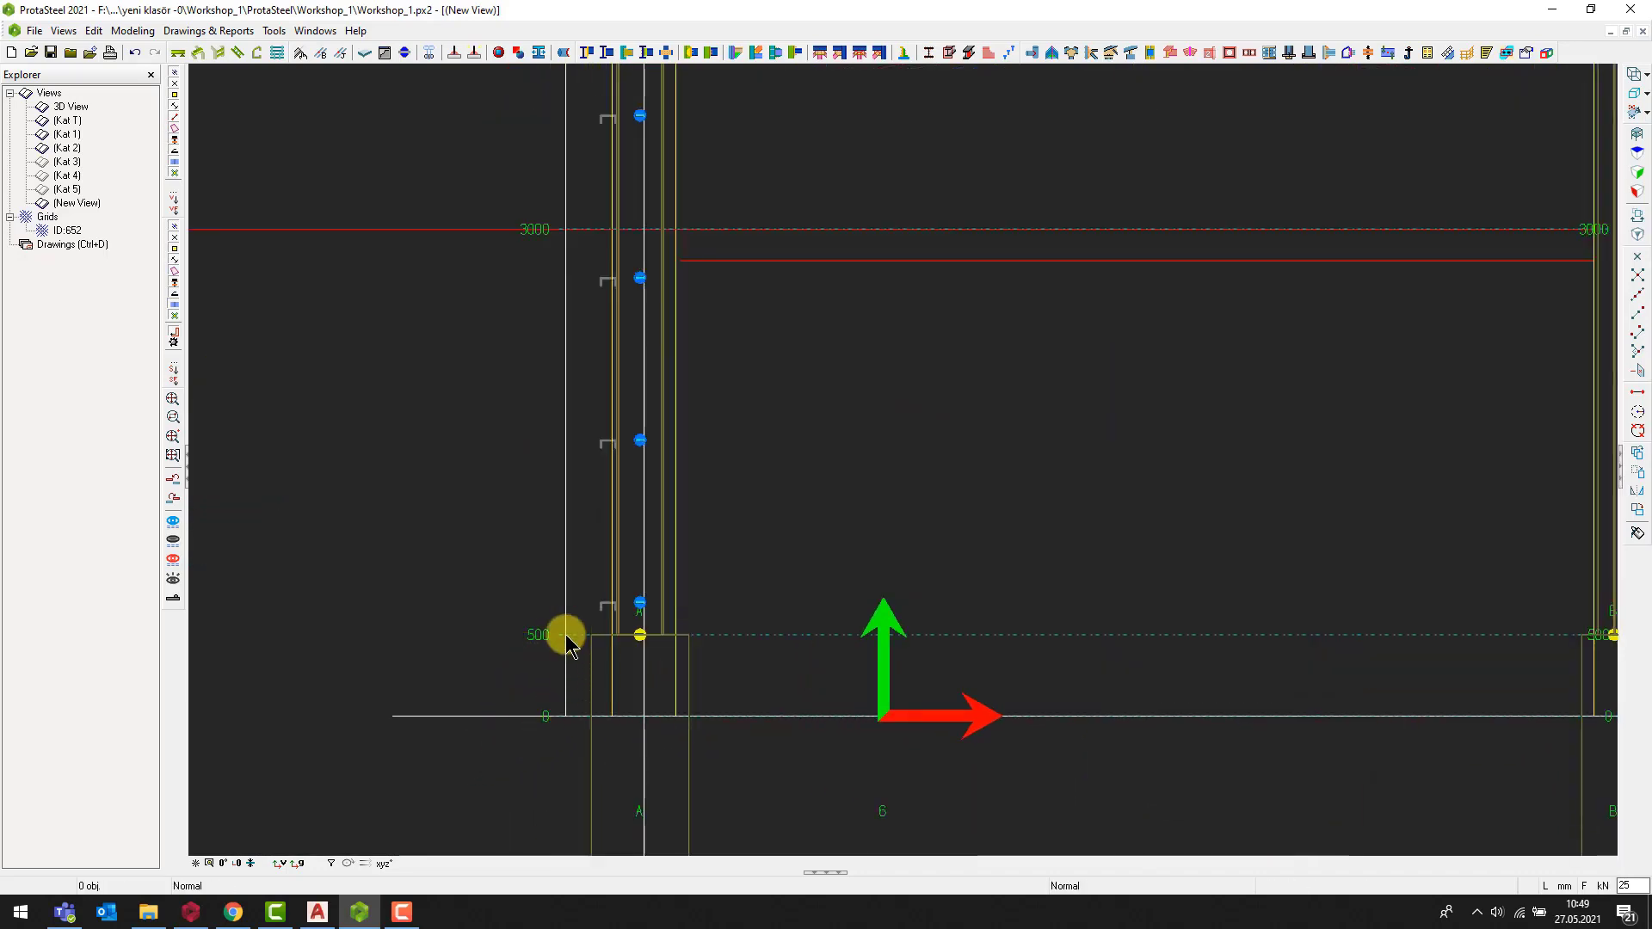
{"action": "mouse_move", "coordinate": [565, 634]}
{"action": "middle_mouse_down"}
{"action": "mouse_move", "coordinate": [608, 667]}
{"action": "mouse_move", "coordinate": [748, 705]}
{"action": "middle_mouse_up"}
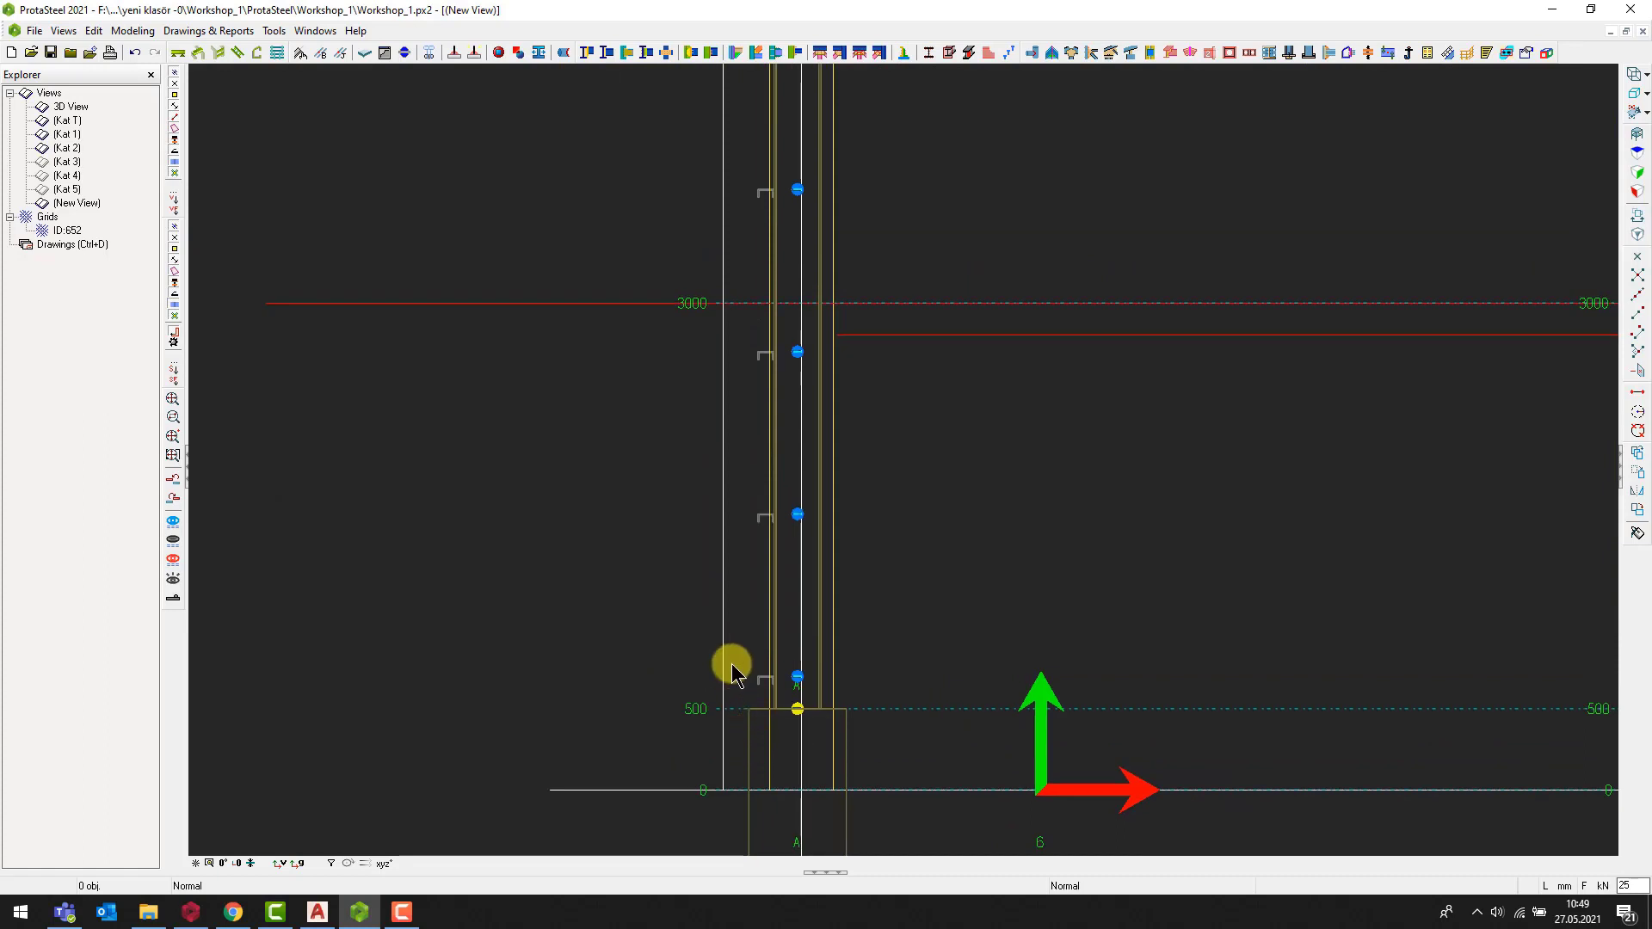
{"action": "middle_click_drag", "start_coordinate": [750, 634], "coordinate": [772, 590]}
Measure the distance from column A's control point, reading 215 mm to the imported outline.
{"action": "right_click", "coordinate": [700, 579]}
{"action": "left_click", "coordinate": [749, 684]}
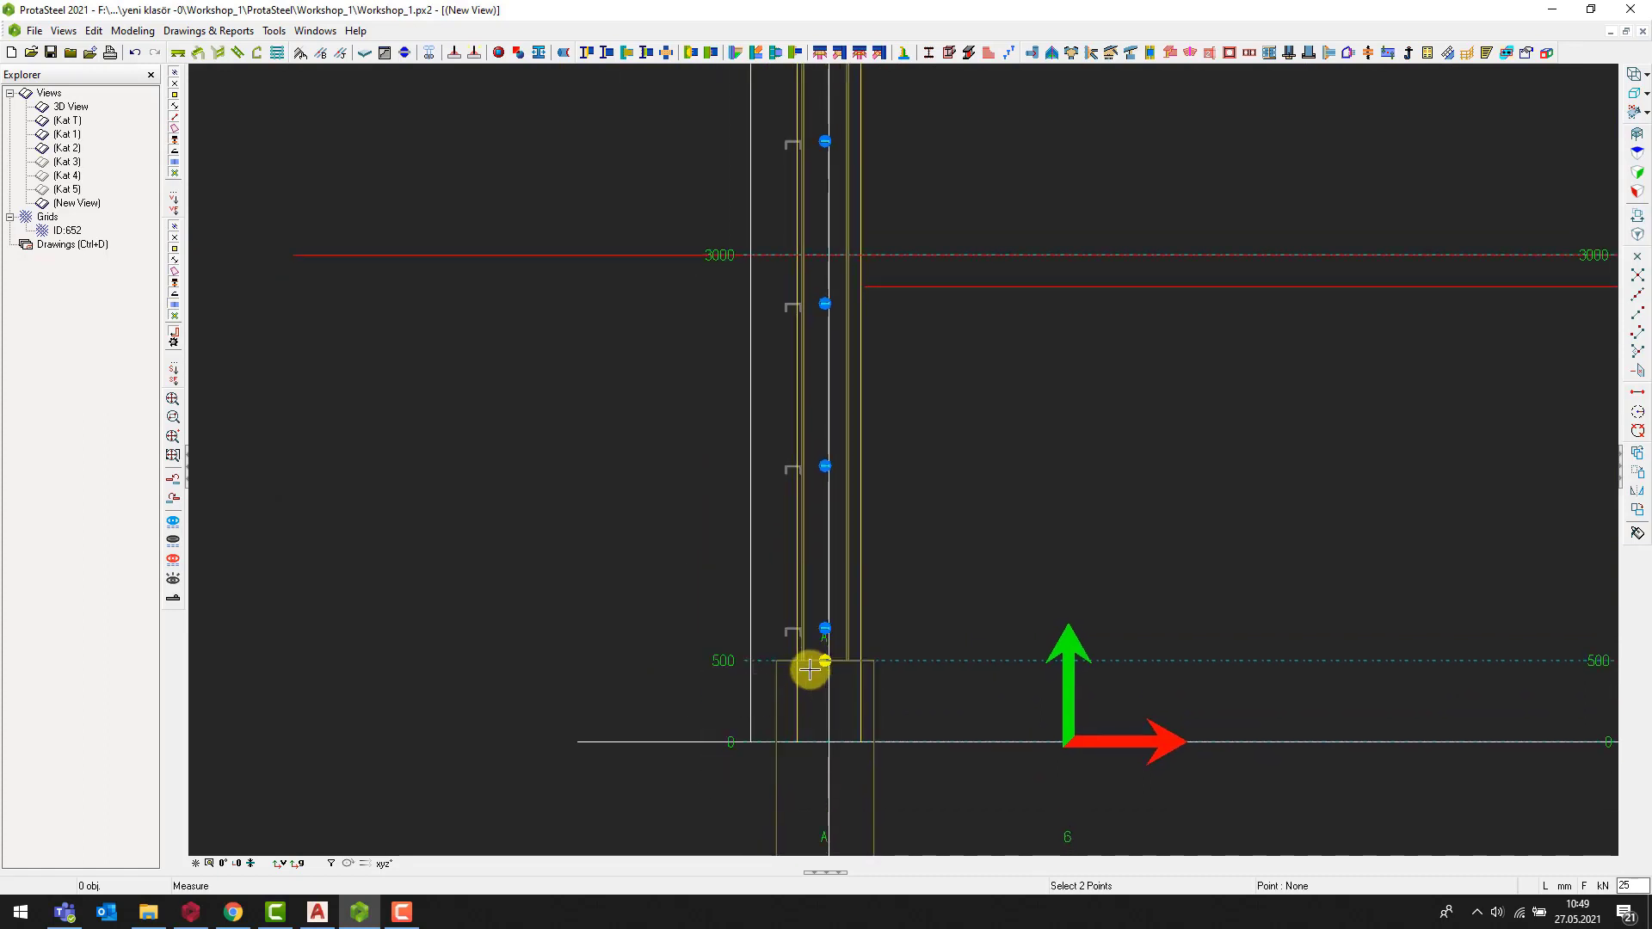
{"action": "scroll", "coordinate": [783, 628], "scroll_direction": "up", "scroll_amount": 3}
{"action": "scroll", "coordinate": [773, 609], "scroll_direction": "up", "scroll_amount": 1}
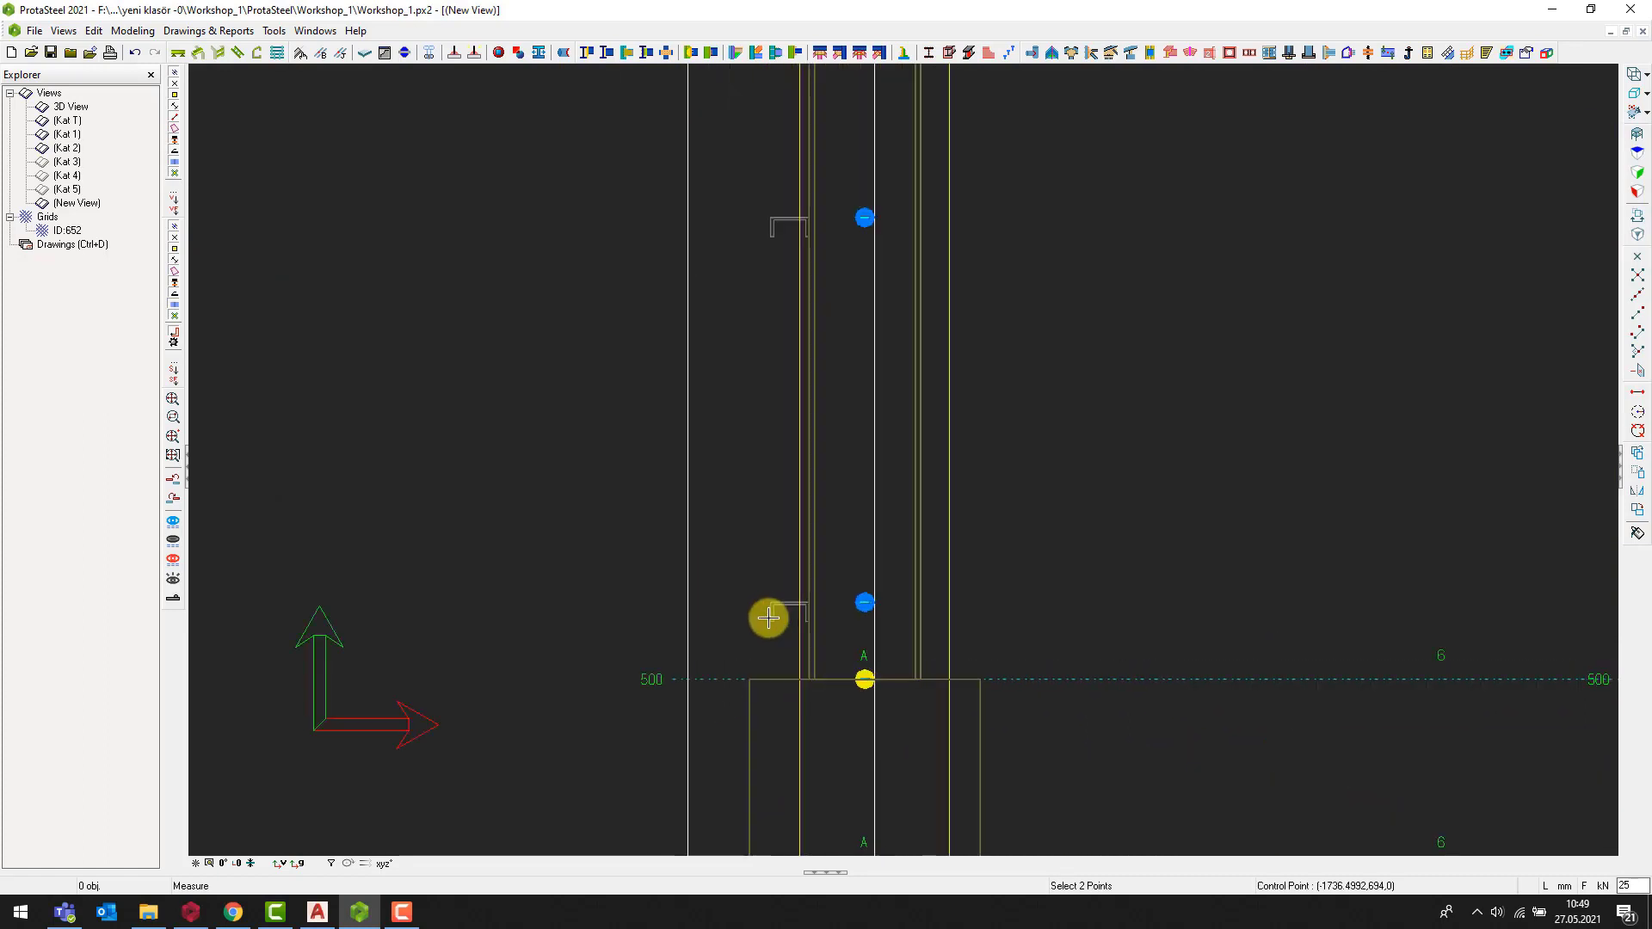
{"action": "left_click", "coordinate": [771, 603]}
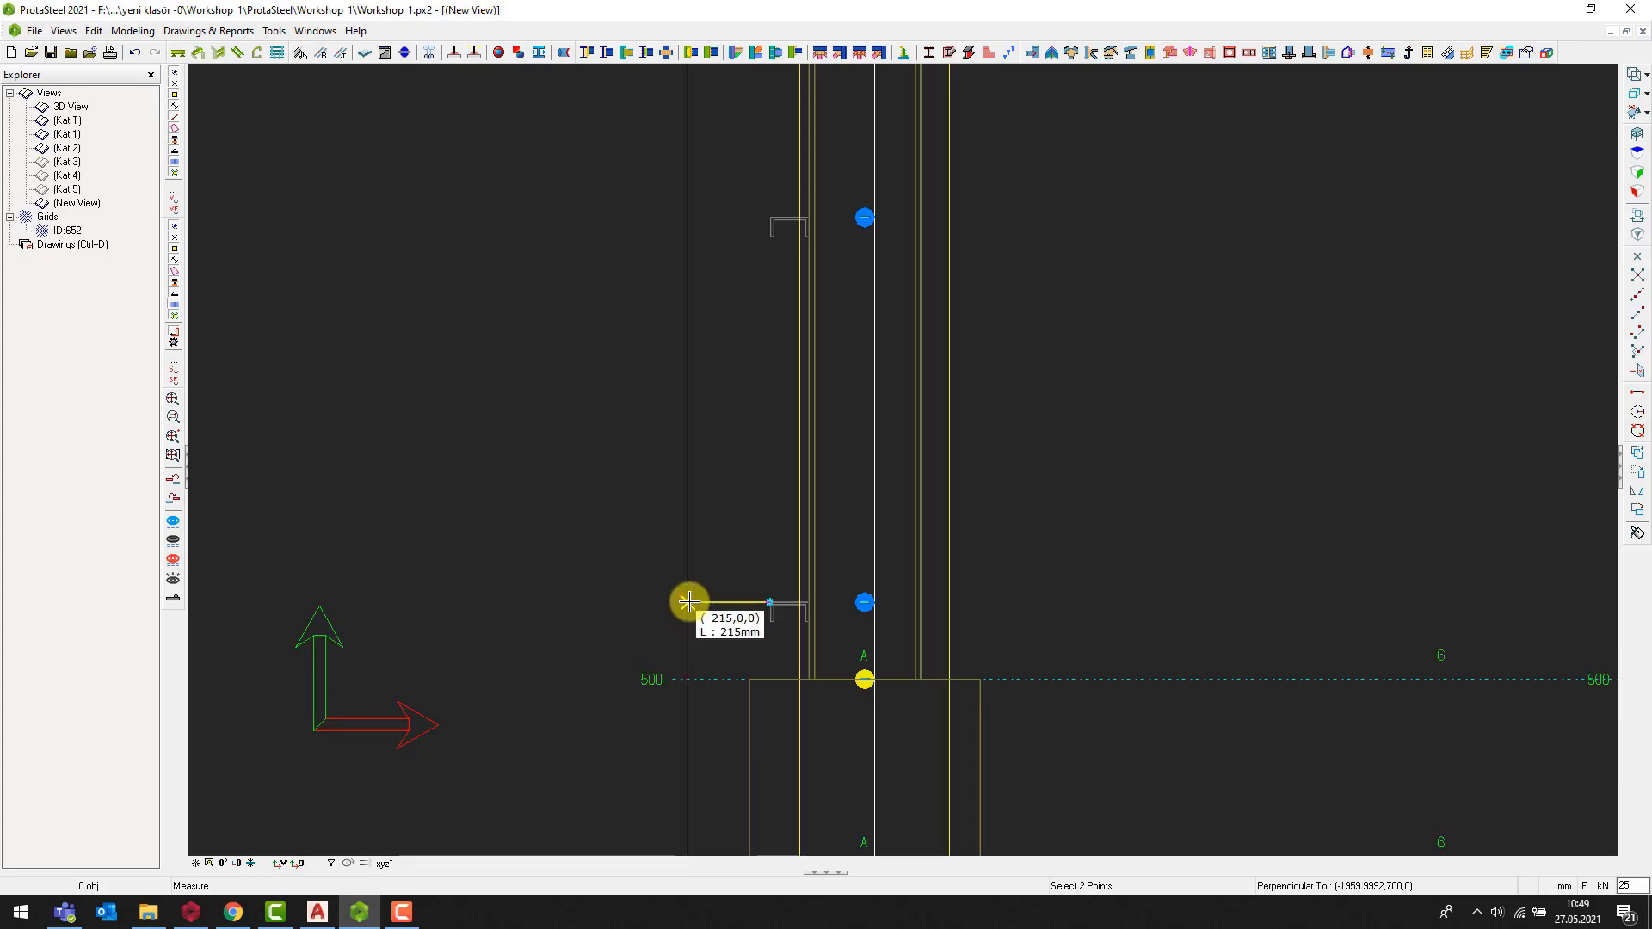